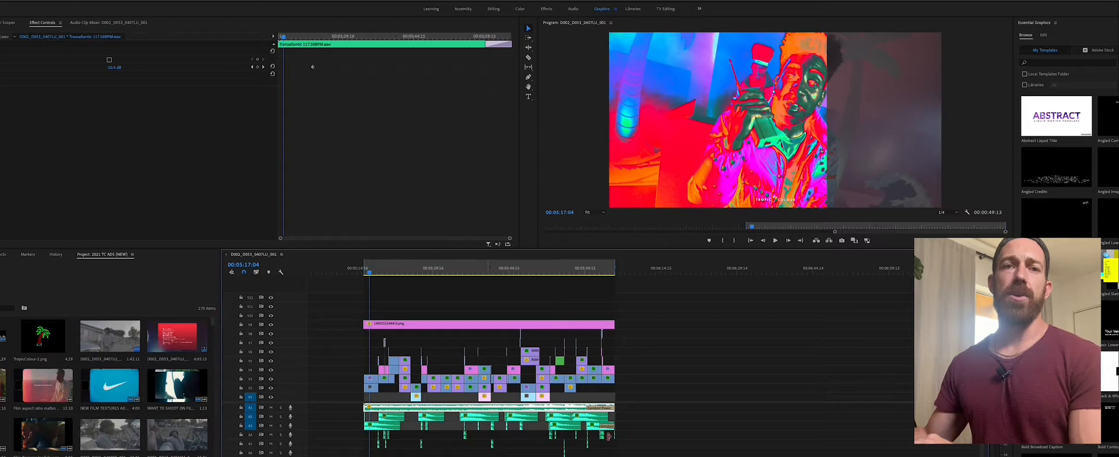
Select the first clip on track V3 and scrub its opening frames to examine the animated crop reveal
click(727, 427)
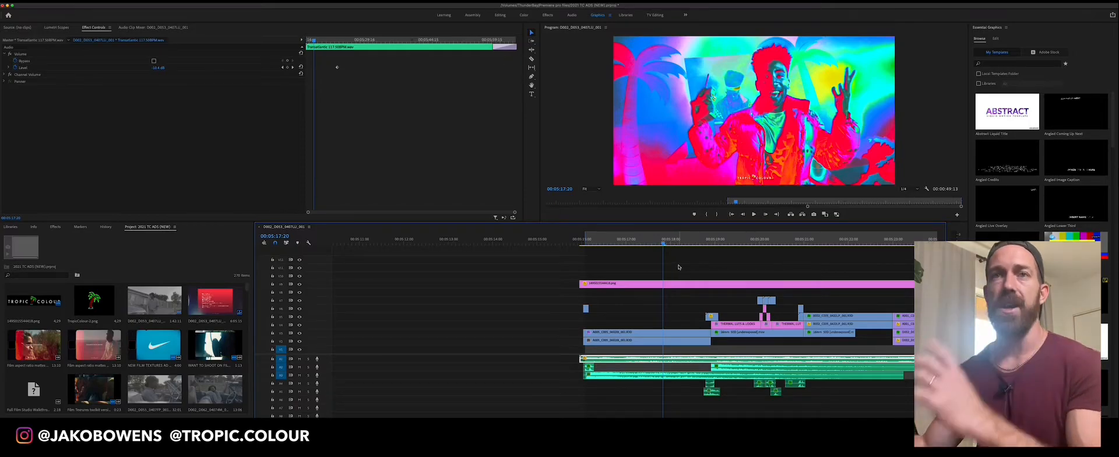
scroll(678, 267, right, 3)
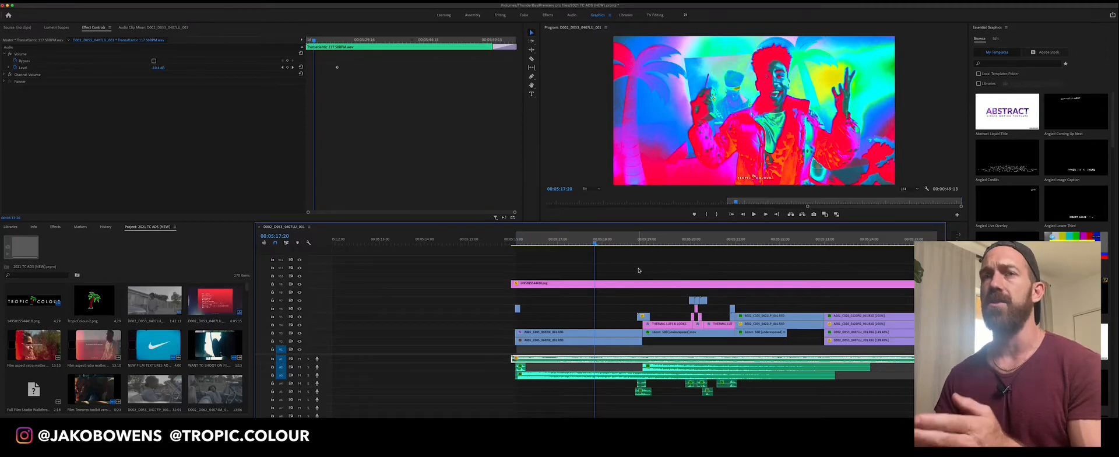
drag(617, 244, 587, 244)
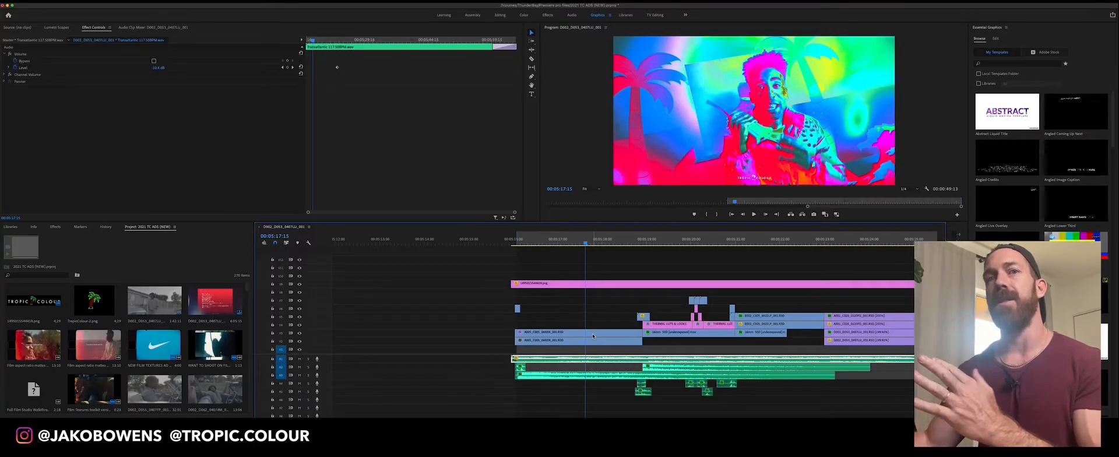
click(592, 336)
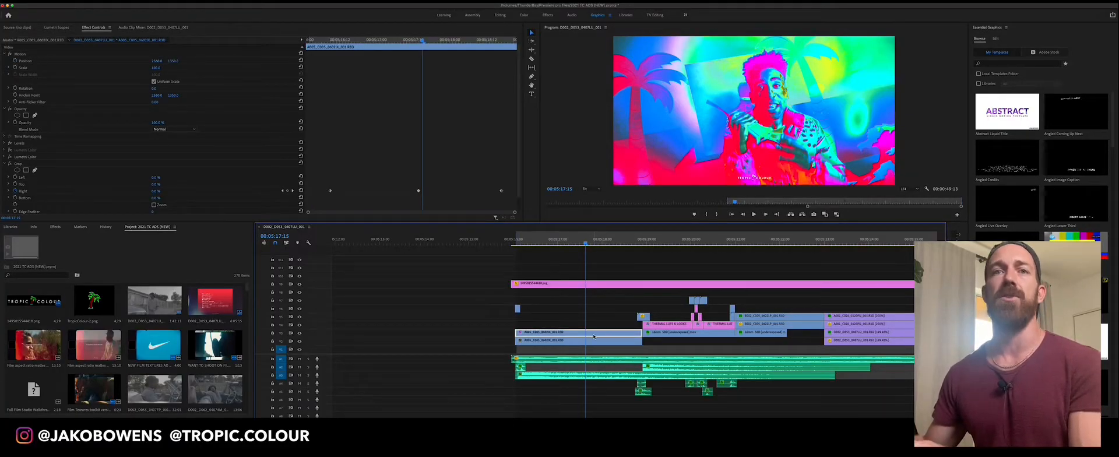
click(10, 165)
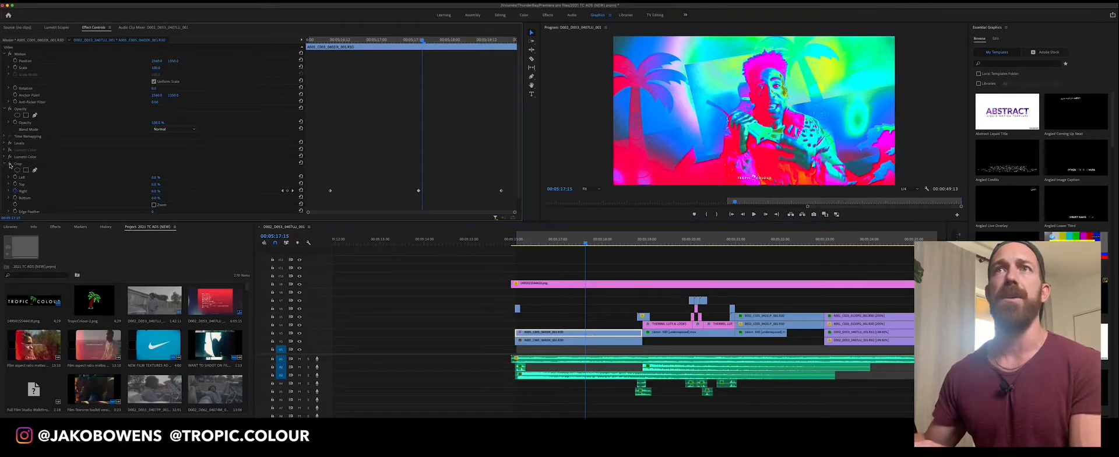
click(529, 242)
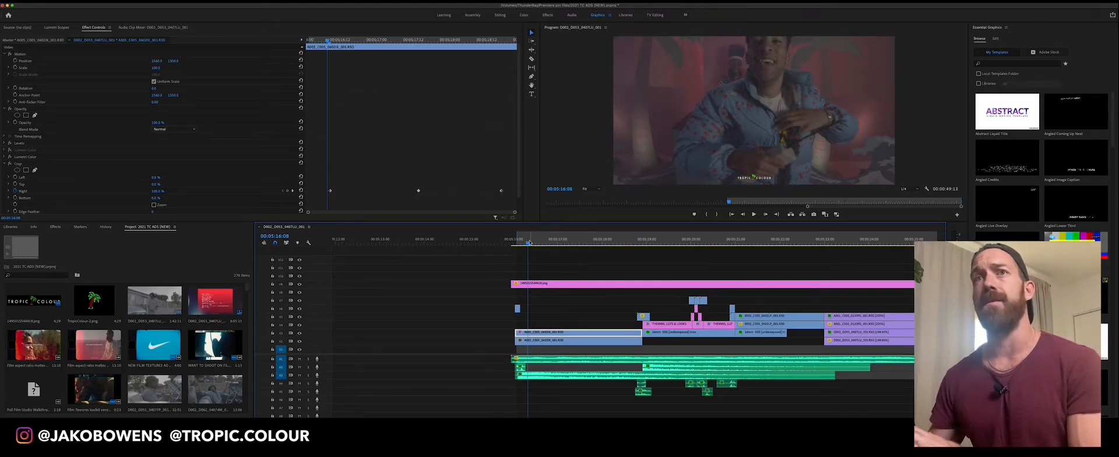
click(531, 242)
click(534, 242)
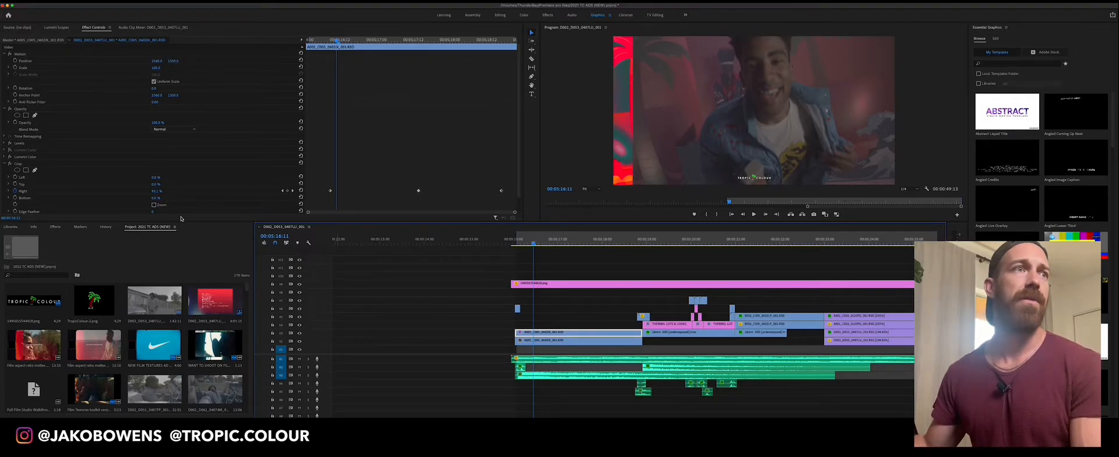
Inspect the ABSTRACT THERMAL 1 look in the V3 clip's Lumetri Color effect, and collapse its settings again
click(4, 157)
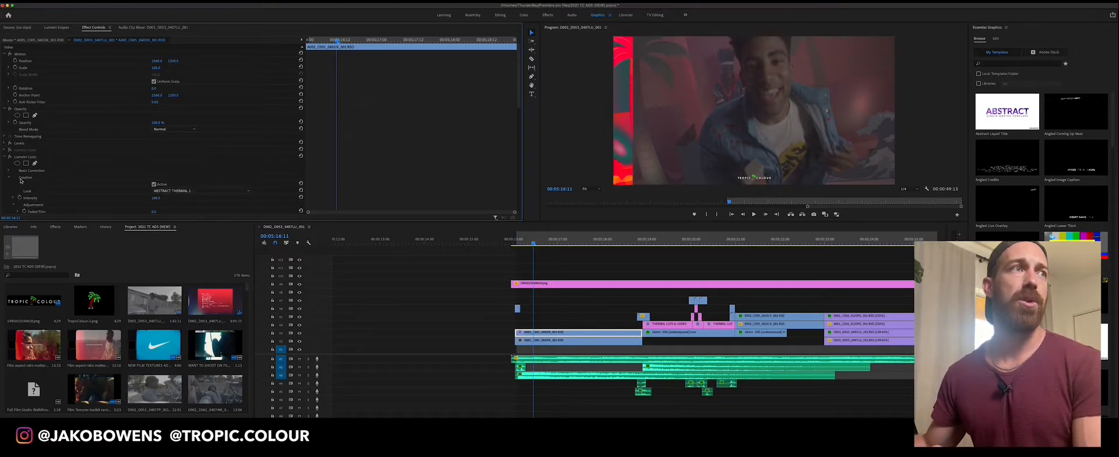
click(564, 334)
click(5, 157)
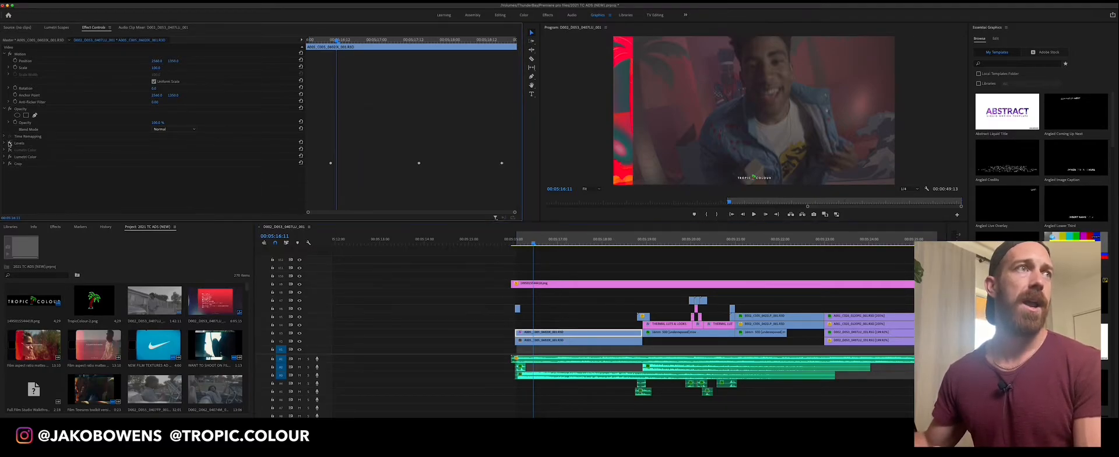
Compare the V3 clip with its Levels effect off and on, and preview frames around 00:05:18:00
click(10, 144)
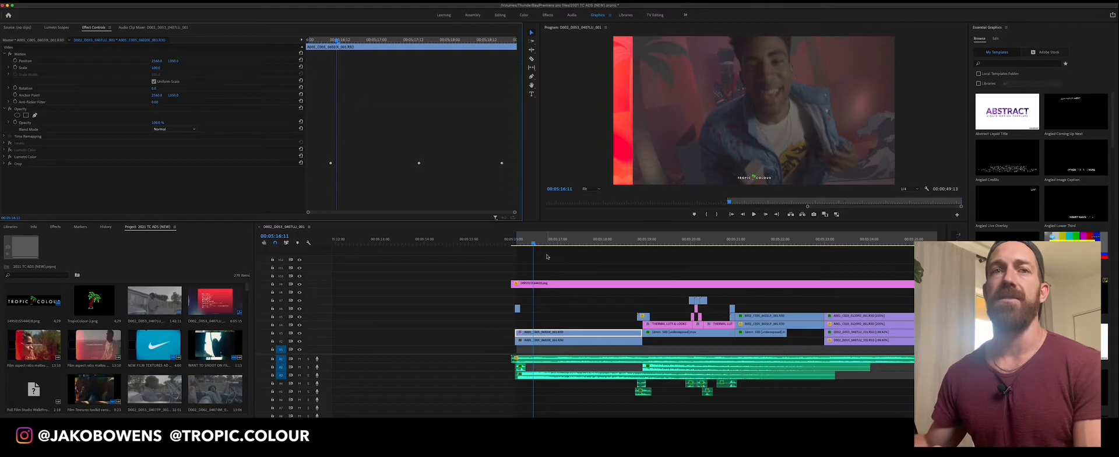
click(10, 144)
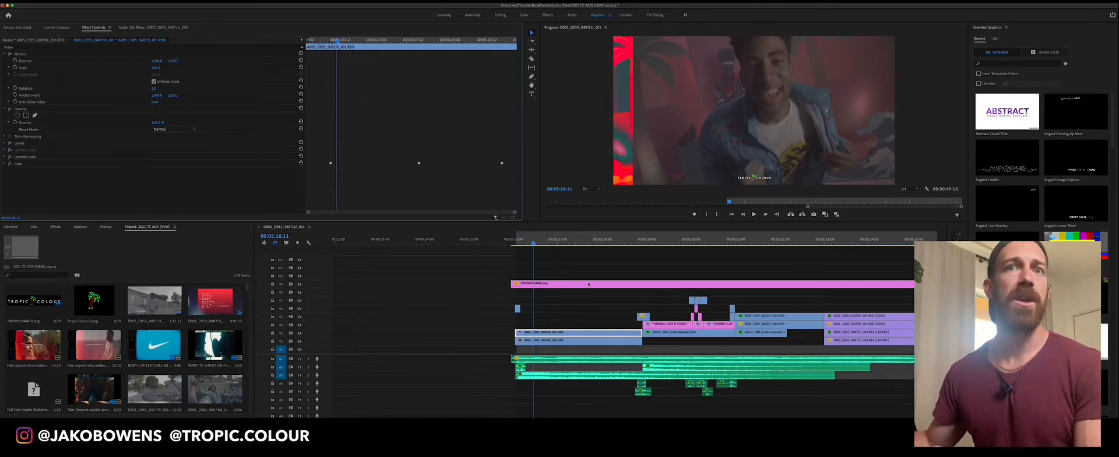
drag(536, 245, 610, 245)
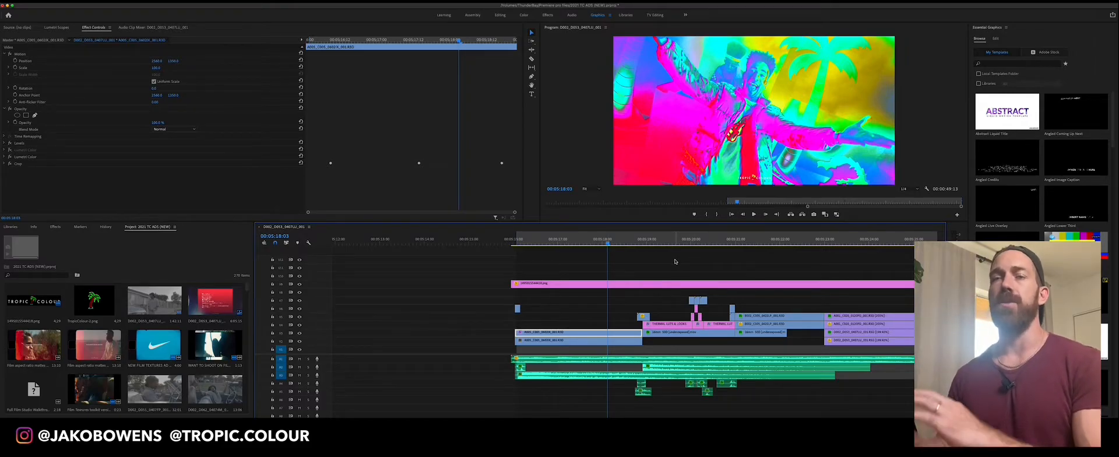
click(612, 239)
mouse_move(612, 240)
mouse_down()
mouse_move(625, 245)
mouse_move(605, 244)
mouse_up()
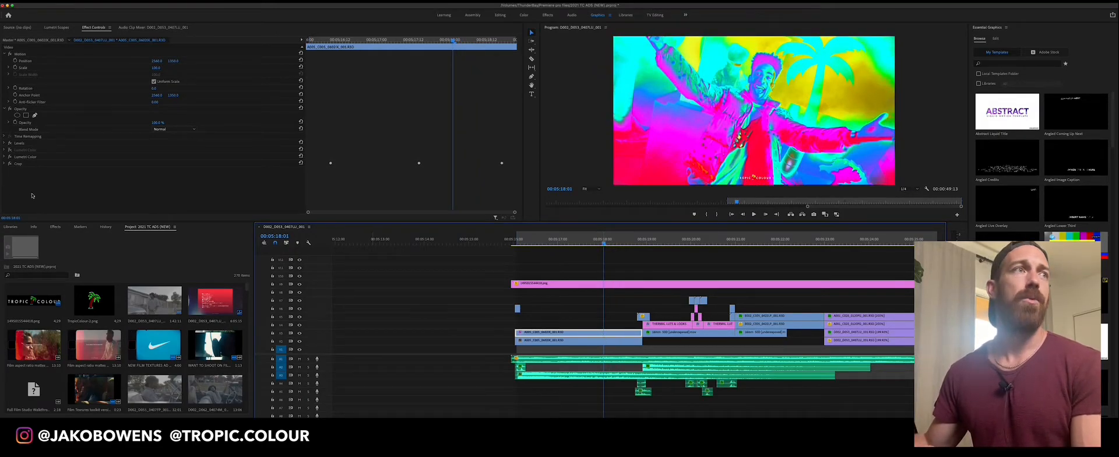
Disable the V3 clip's Levels effect and play and scrub through the shot to review the uncorrected thermal look
click(9, 143)
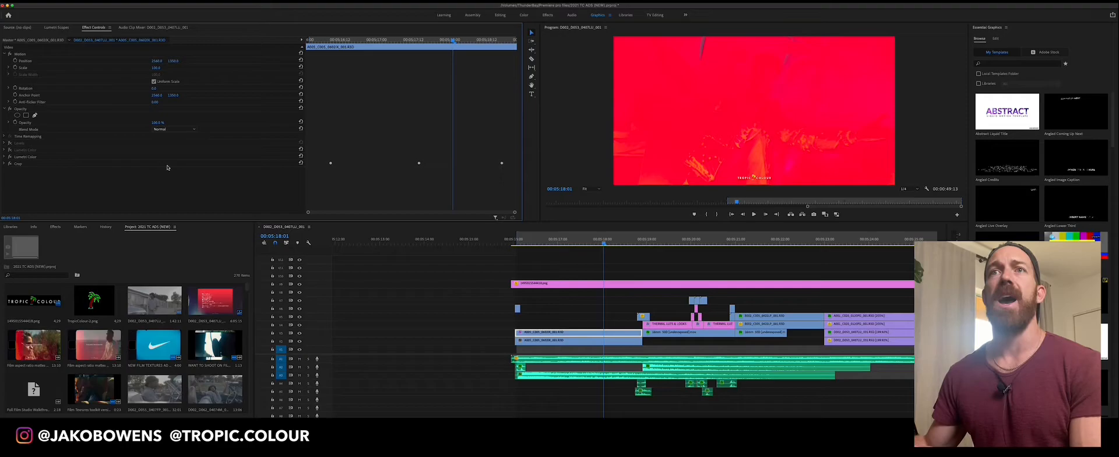
mouse_move(583, 240)
mouse_down()
mouse_move(546, 240)
mouse_move(569, 239)
mouse_up()
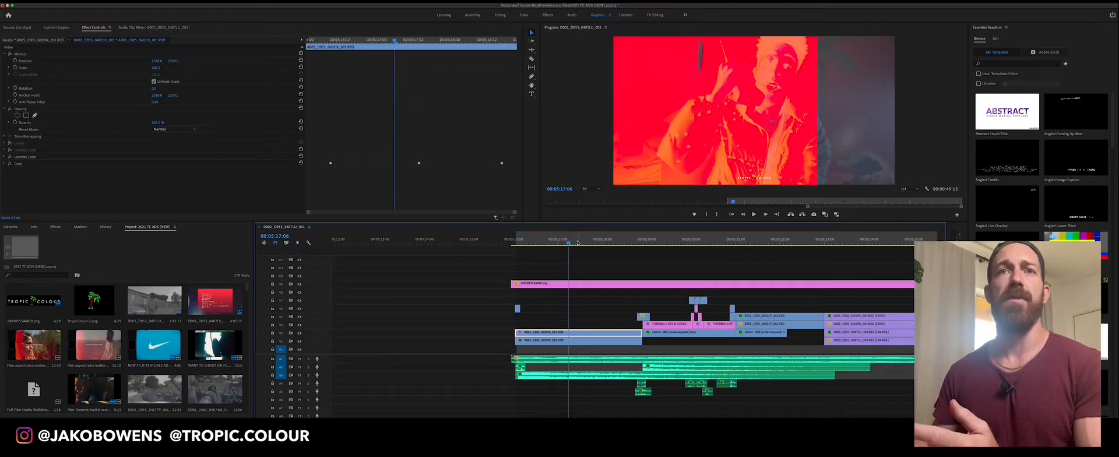
key(space)
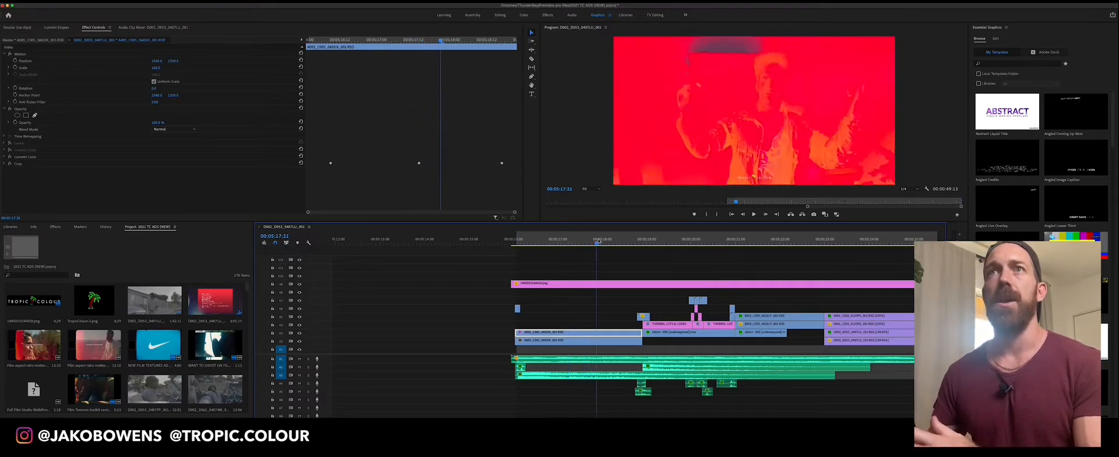
drag(589, 244, 544, 244)
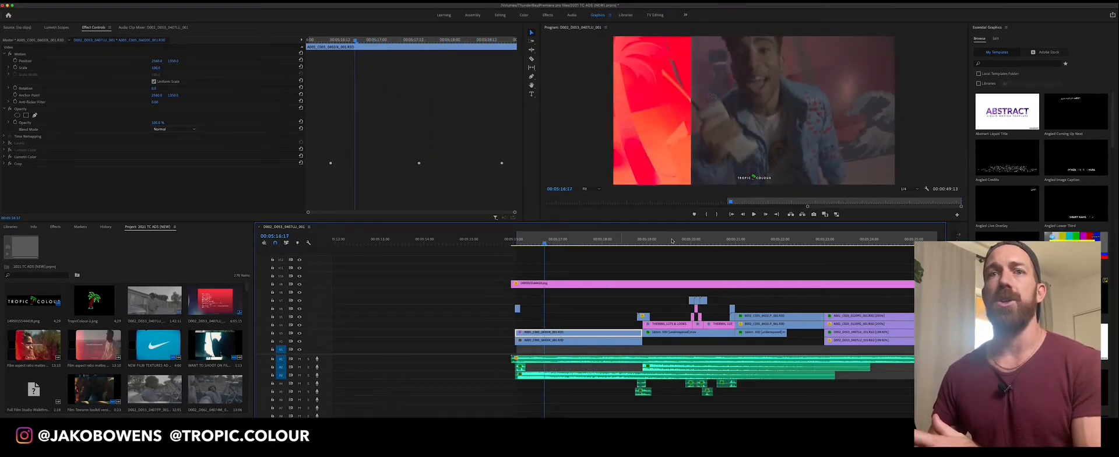
drag(798, 240, 782, 242)
click(582, 241)
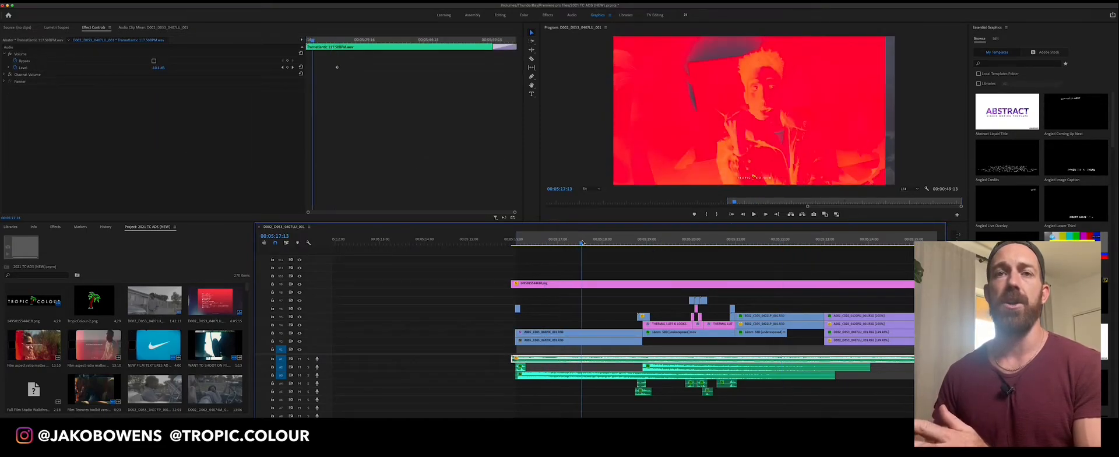
drag(582, 242, 593, 241)
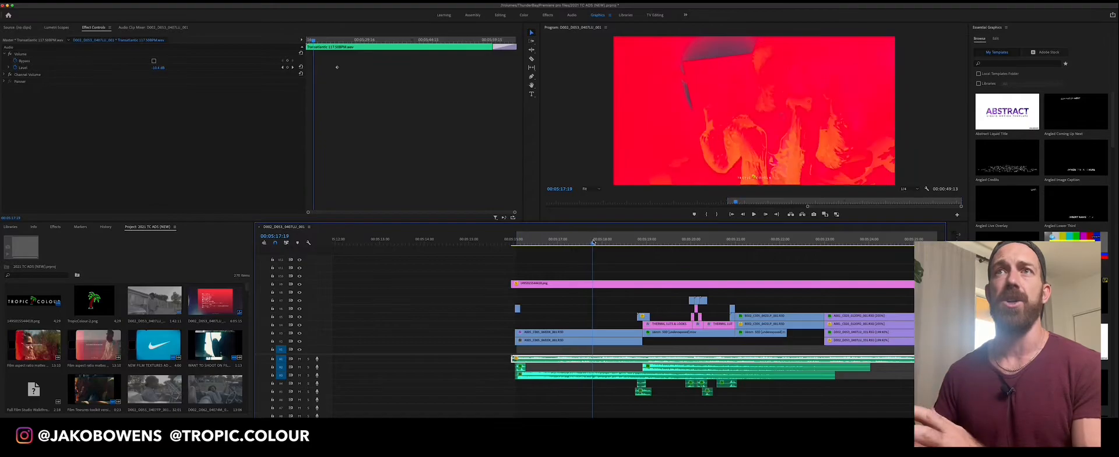
Search the effects for "lev" and apply the Levels effect from the Adjust group to the first V3 clip
click(607, 333)
click(56, 227)
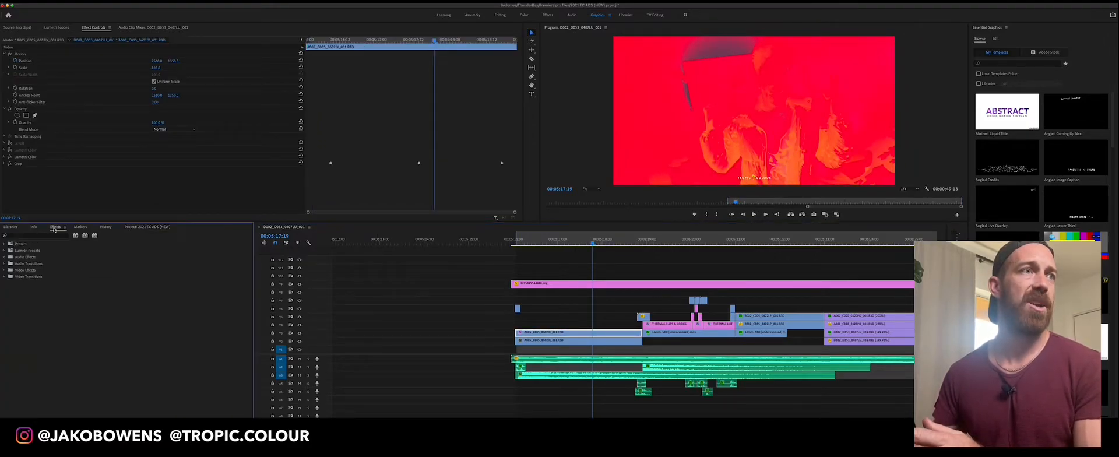
click(34, 236)
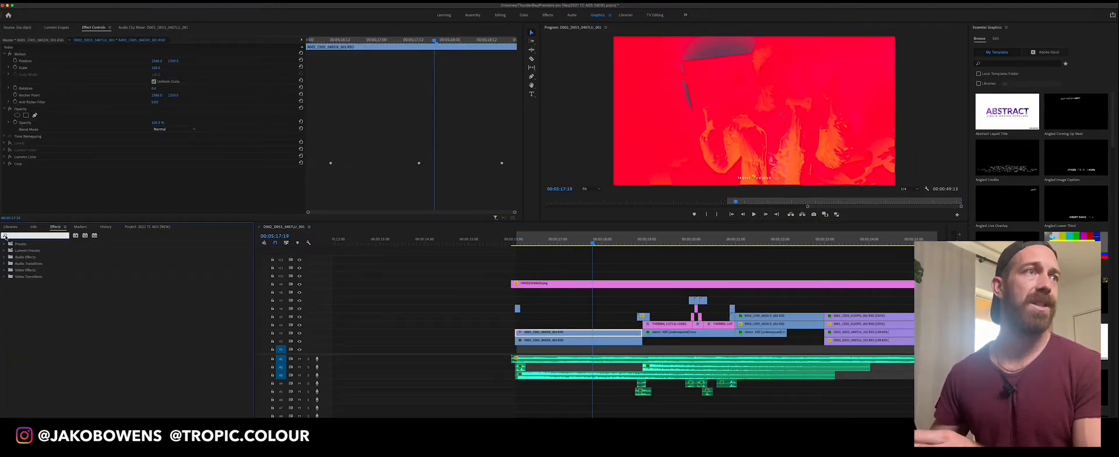
text(lev)
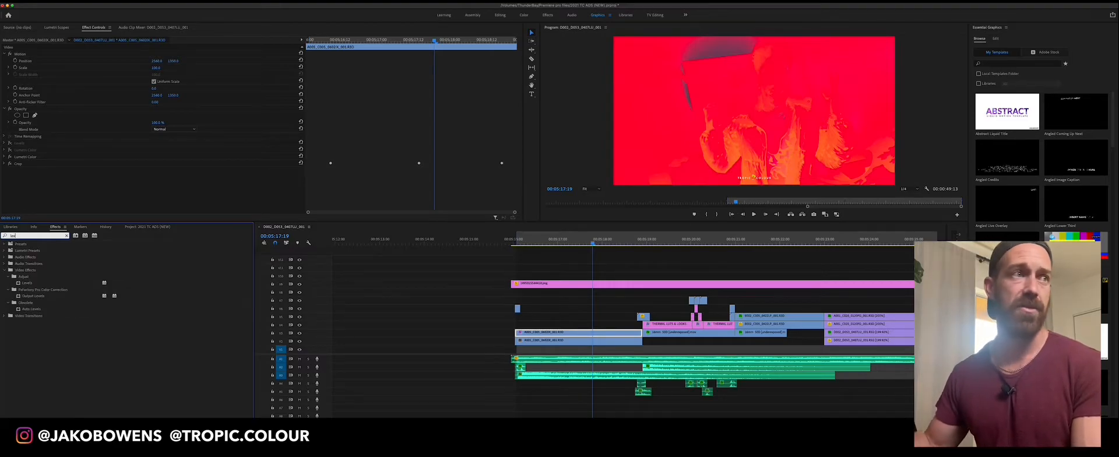
click(25, 283)
drag(28, 286, 514, 306)
drag(854, 359, 870, 364)
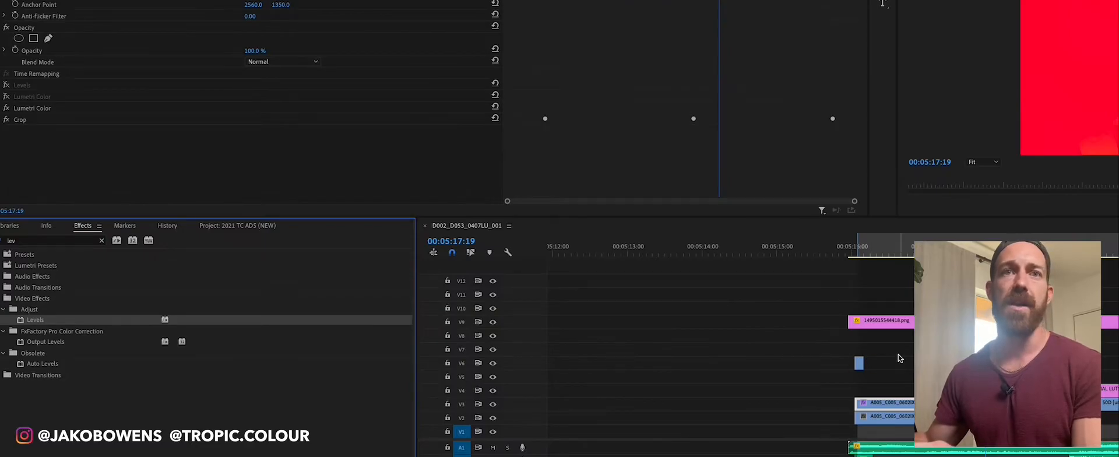
click(991, 349)
click(951, 403)
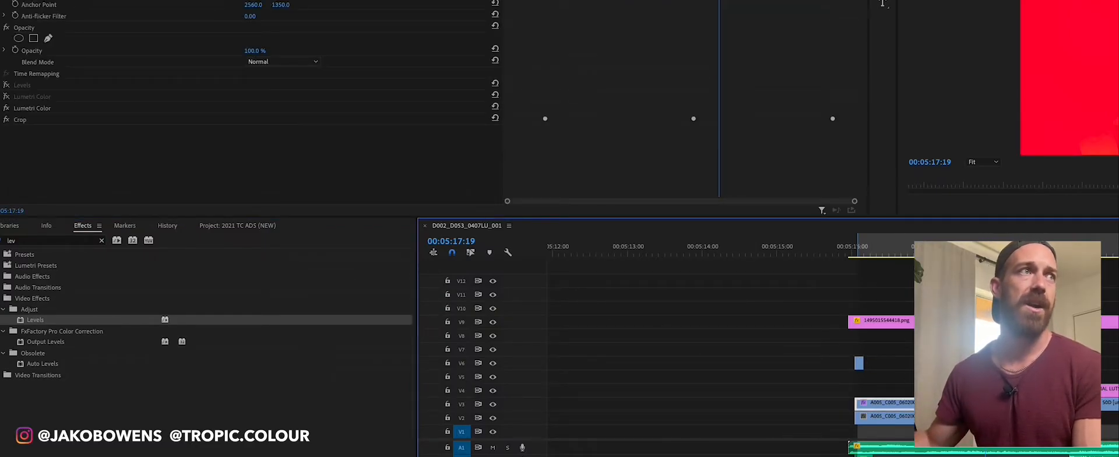
double_click(59, 322)
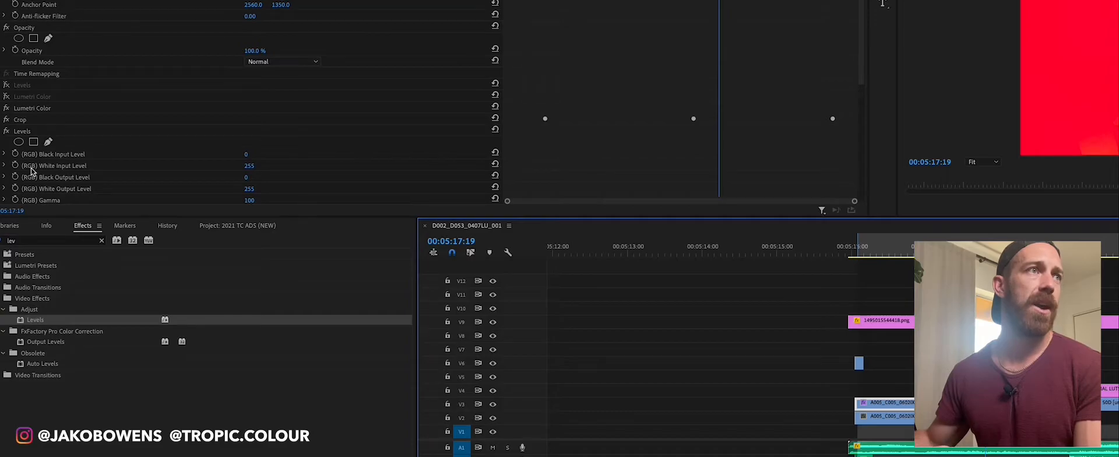
In the newly added Levels effect, lower the RGB White Input Level, raise the RGB Black Input Level, and preview another frame
drag(259, 167, 252, 167)
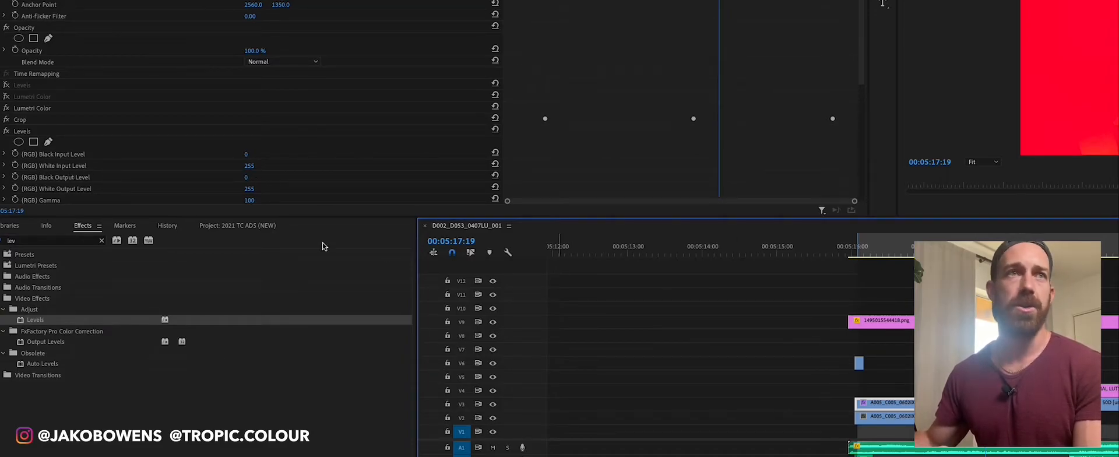
drag(251, 166, 177, 166)
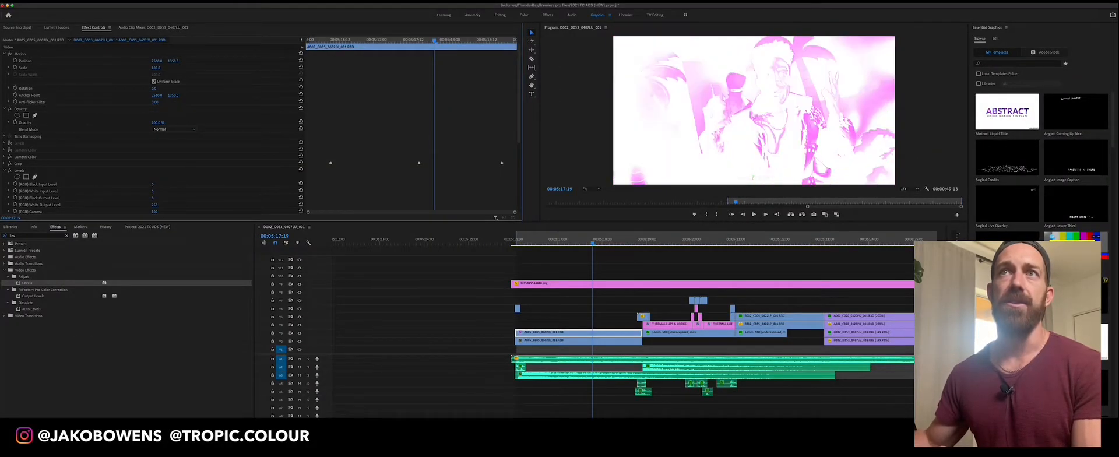
drag(152, 191, 201, 191)
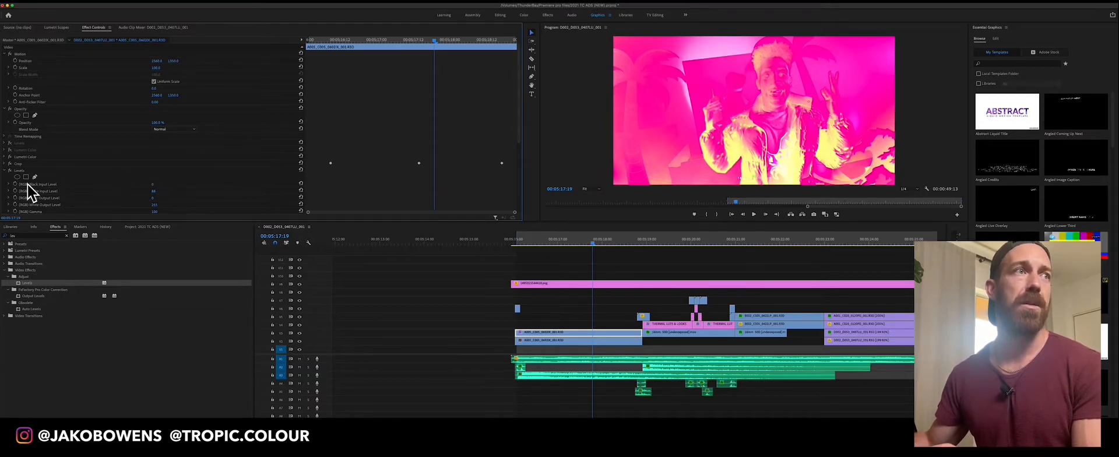
mouse_move(152, 184)
mouse_down()
mouse_move(183, 184)
mouse_move(159, 184)
mouse_up()
click(601, 243)
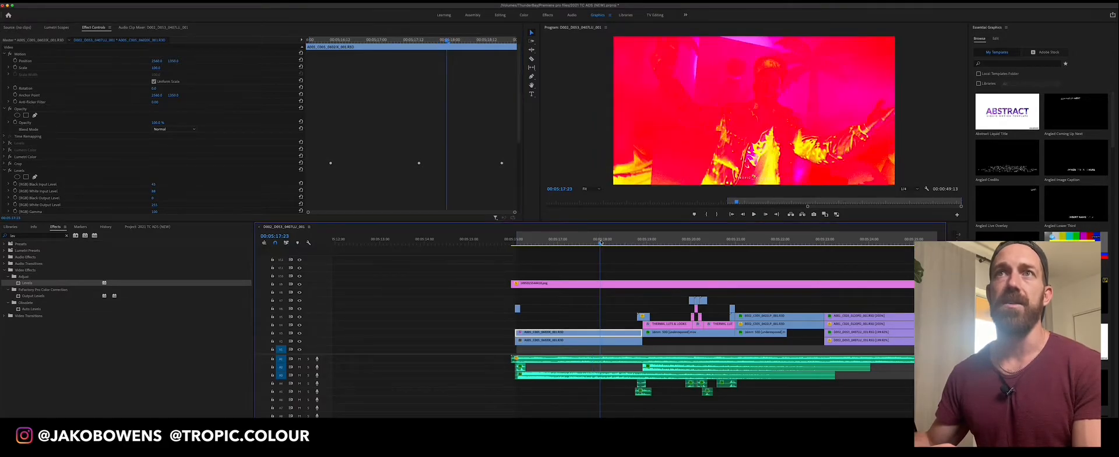
Disable the new Levels effect, re-enable the original one with its settings expanded, and step back three frames to 00:05:17:20
click(9, 171)
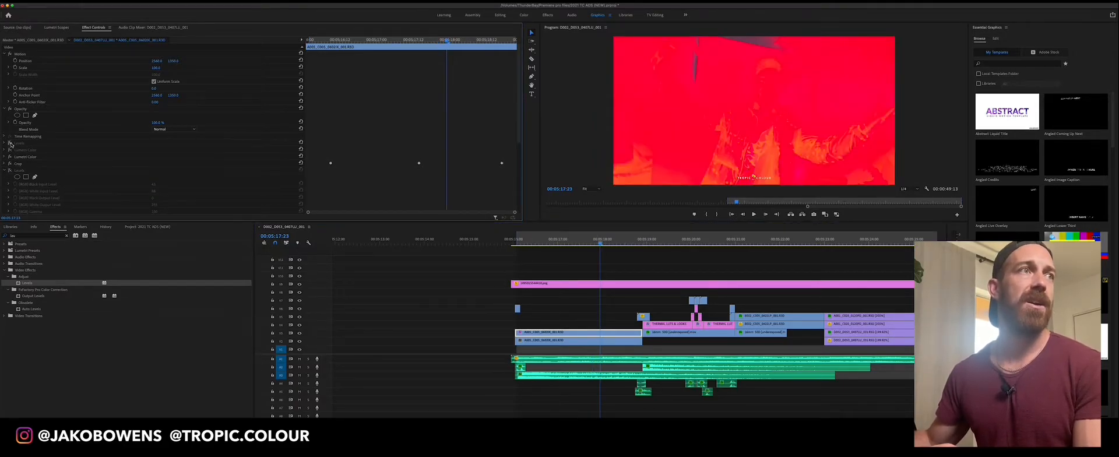
click(9, 143)
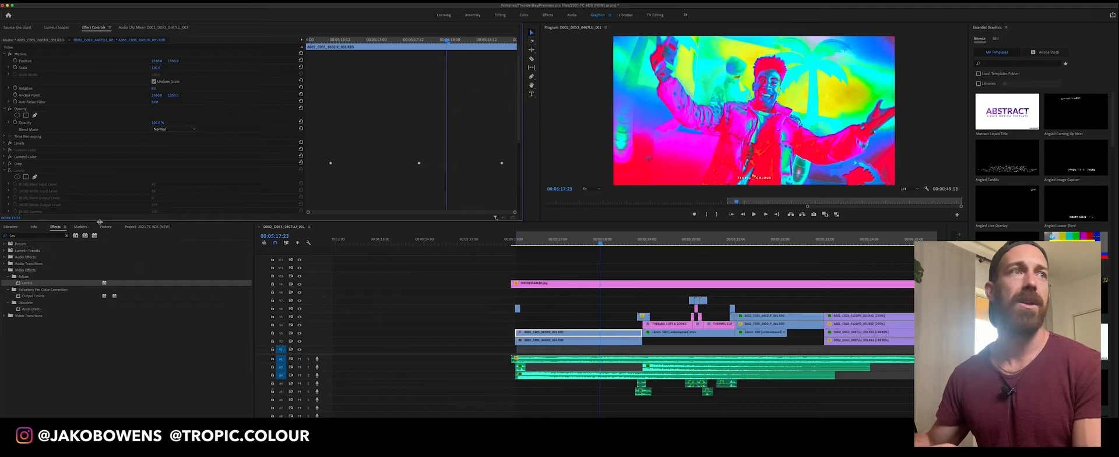
click(4, 143)
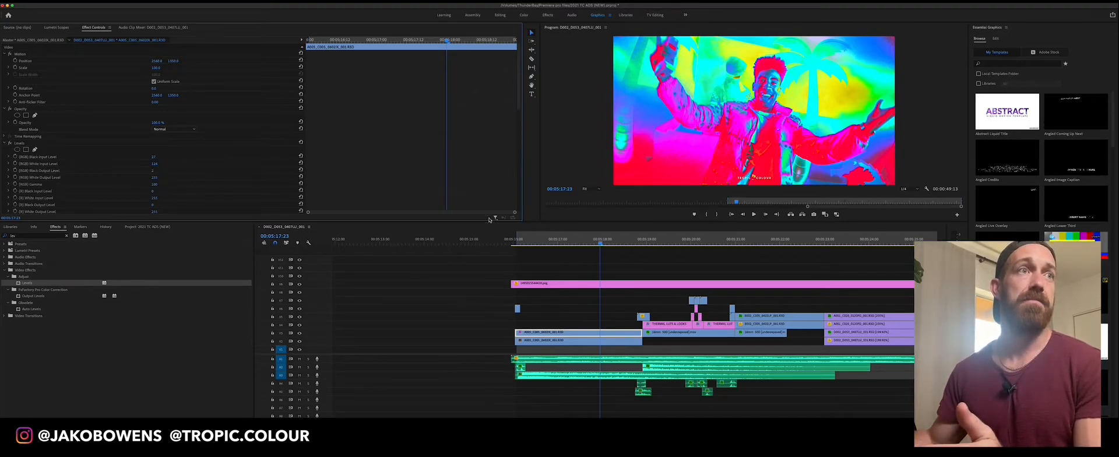
key(Left)
key(Left)
key(Left)
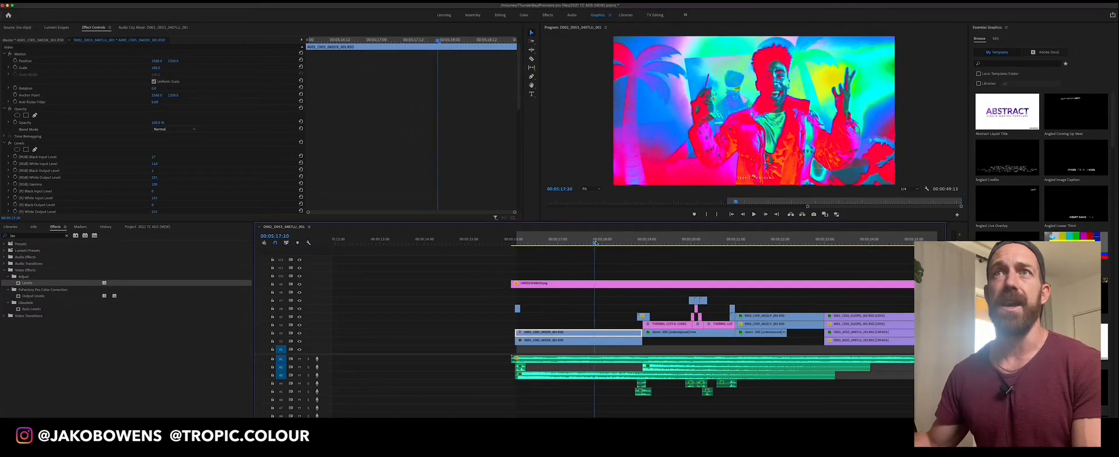
Compare the shot with the original Levels effect off and on, leave it enabled, and preview the frame at 00:05:18:04
click(9, 143)
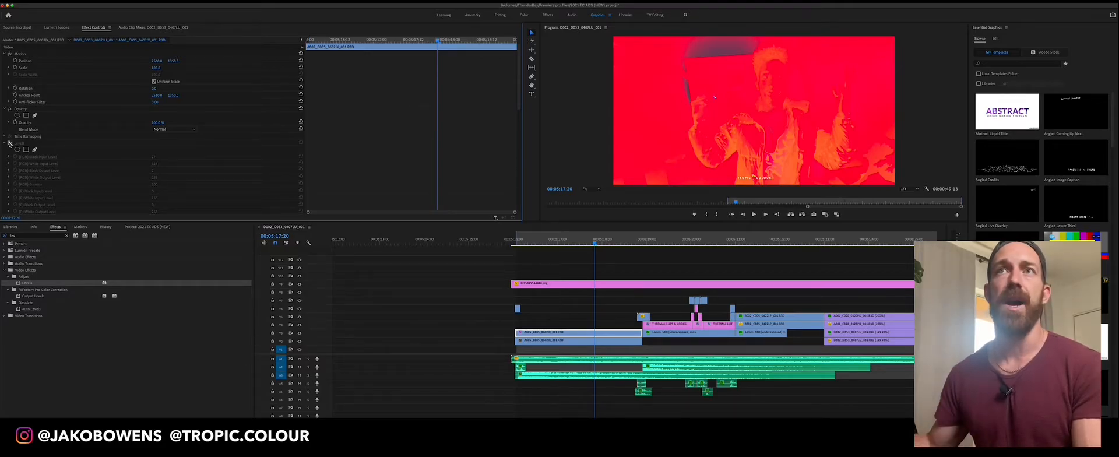
click(10, 143)
click(10, 144)
click(9, 143)
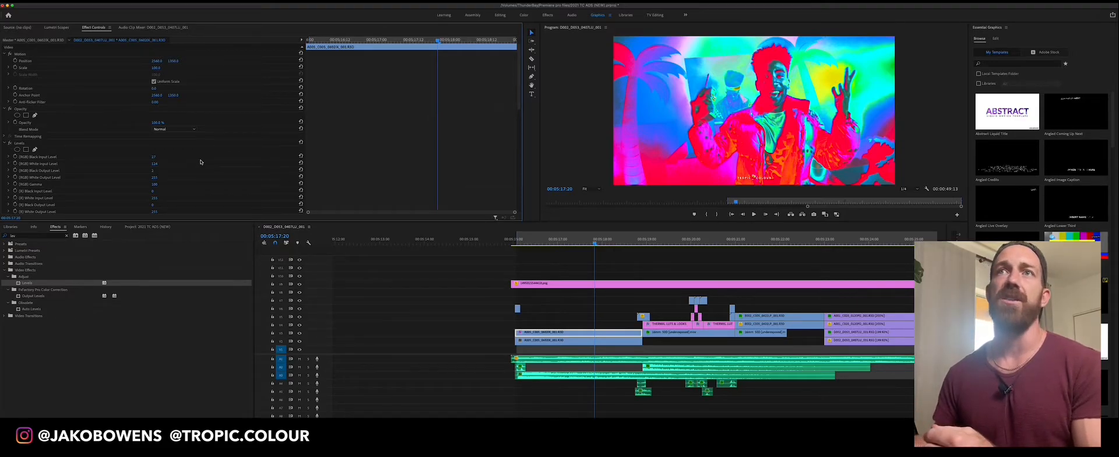
click(610, 244)
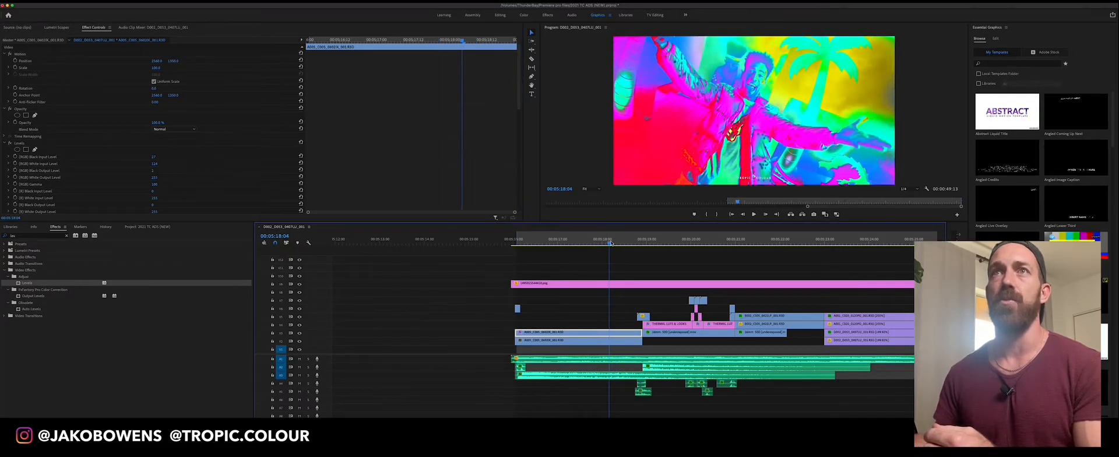
Toggle the Levels effect off and on repeatedly to compare the shot at 00:05:18:04 with and without it
click(9, 143)
click(9, 144)
click(9, 144)
click(10, 144)
At 00:05:22:04, select the V5 clip, disable its Levels effect, and inspect the Creative look in its Lumetri Color settings
click(787, 242)
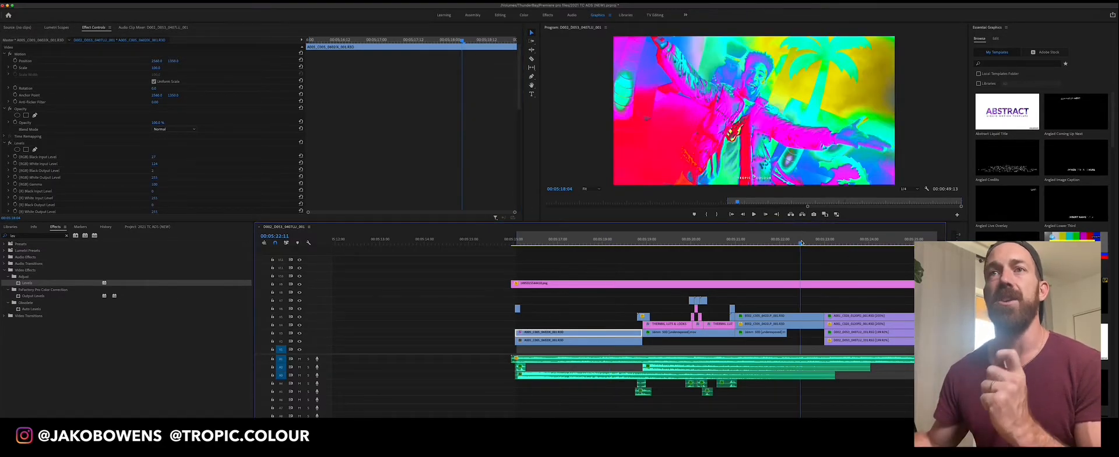
click(791, 317)
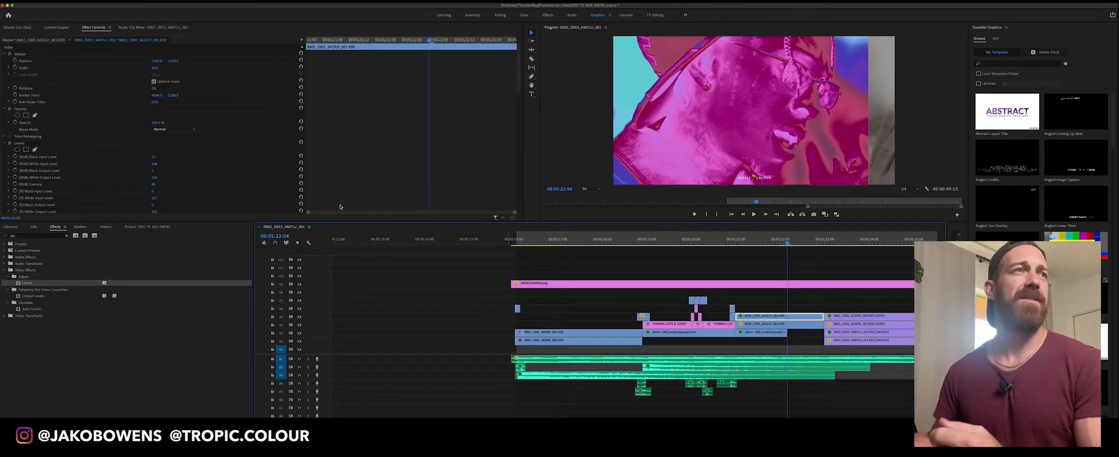
click(9, 144)
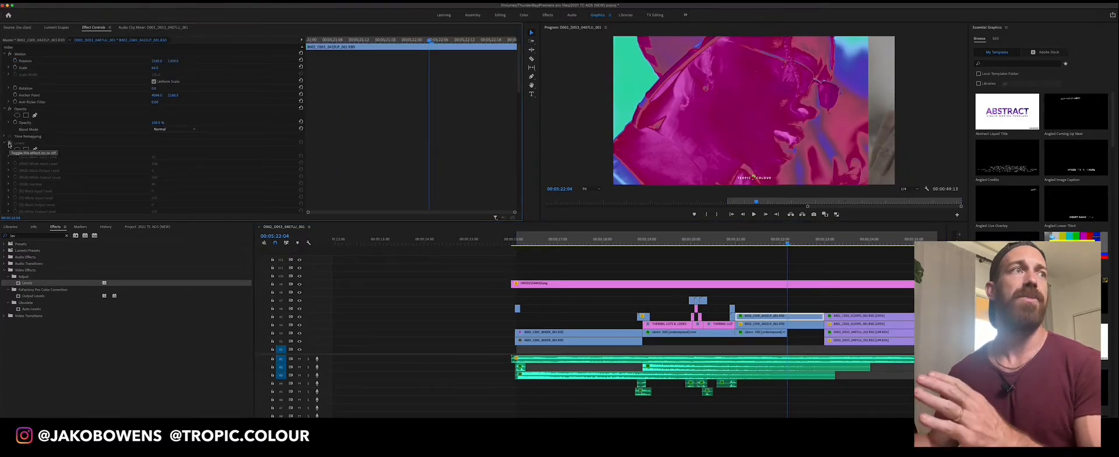
click(5, 143)
click(788, 318)
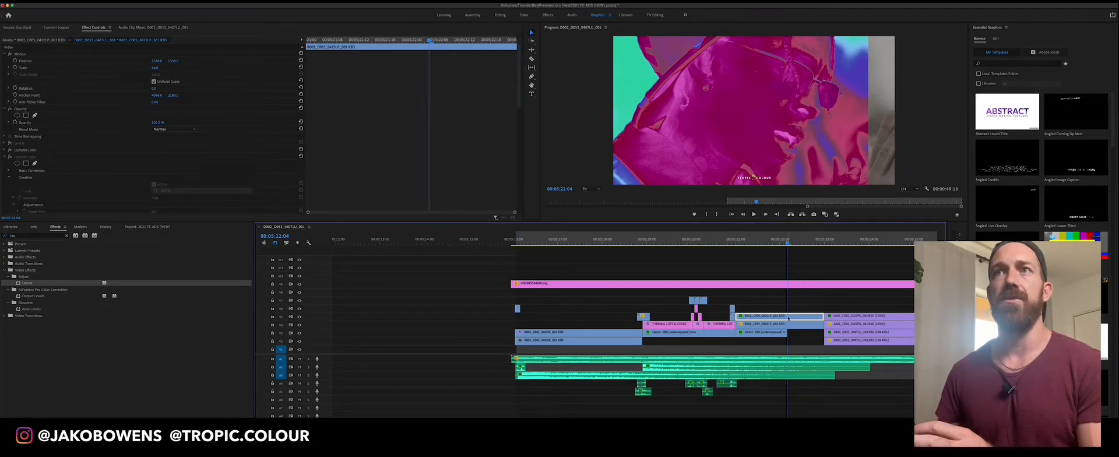
click(3, 157)
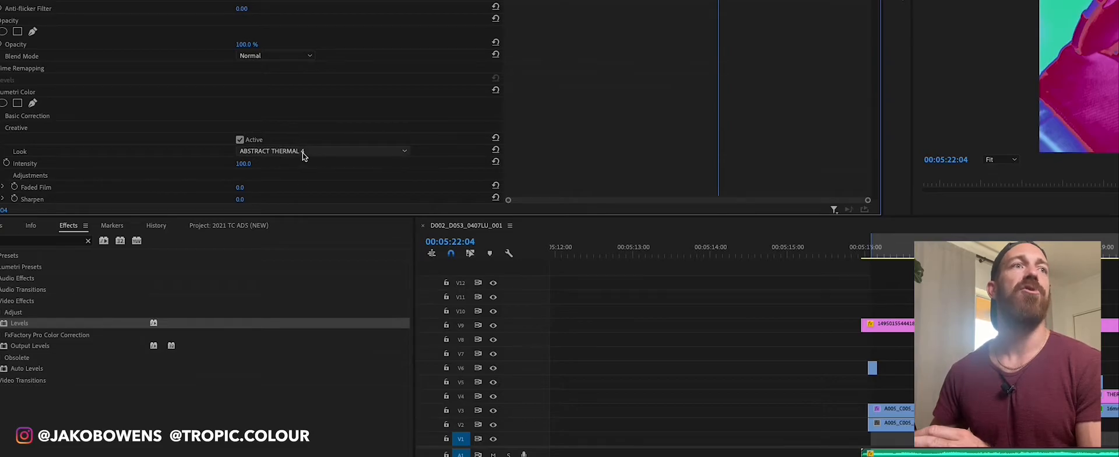
Preview the V5 clip at 00:05:22:10, compare it with Levels on and off, and leave the effect enabled
mouse_move(787, 245)
mouse_down()
mouse_move(743, 253)
mouse_move(799, 253)
mouse_up()
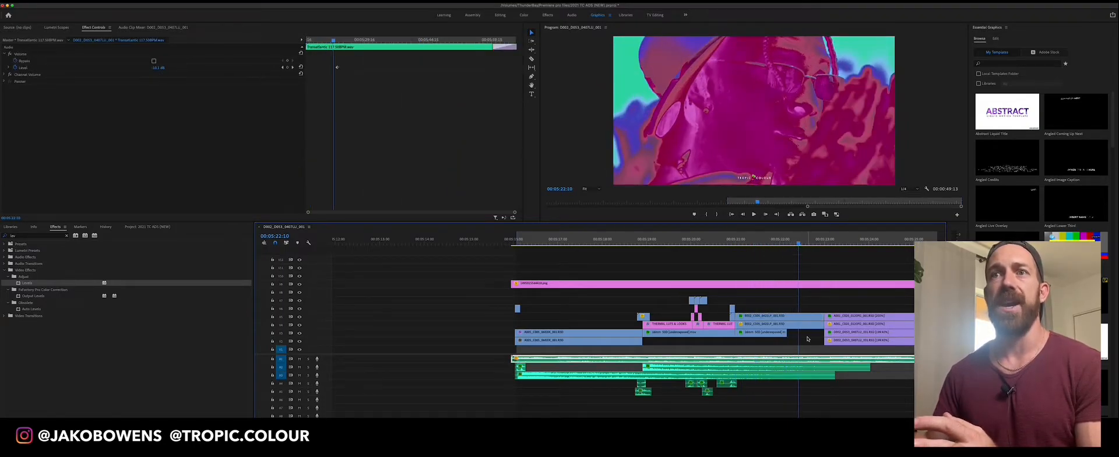
click(801, 318)
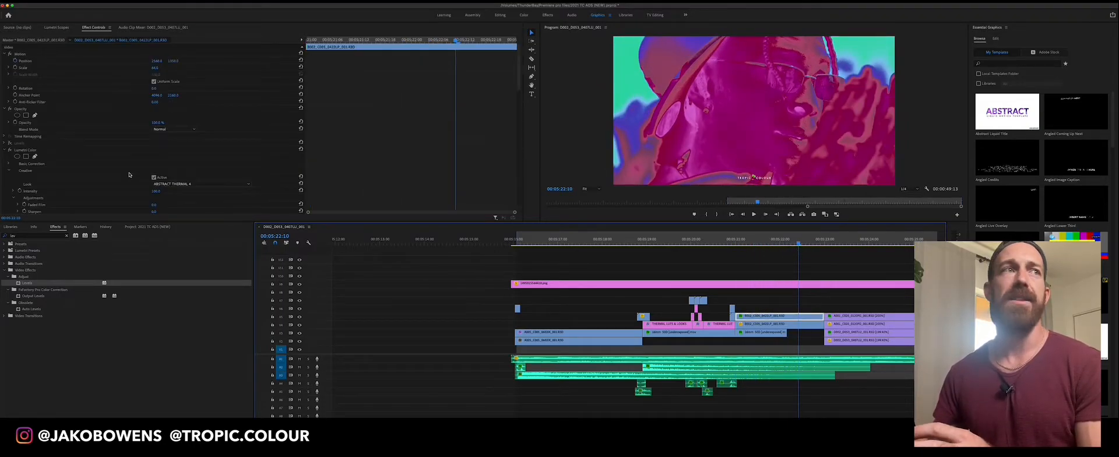
click(9, 143)
click(9, 143)
click(10, 144)
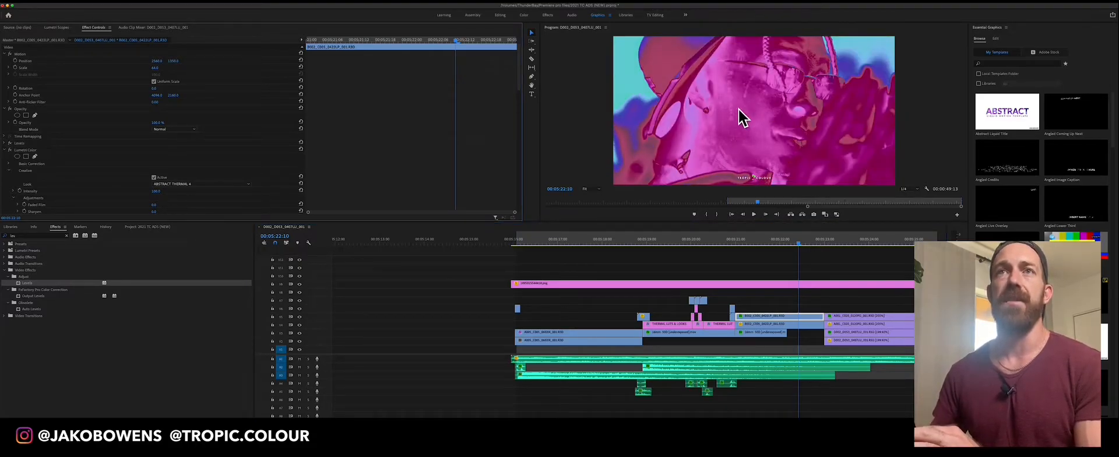
click(9, 144)
click(9, 143)
Try other RGB White Input and RGB Black Input values in the clip's Levels effect, restore both, and preview 00:05:22:07
click(5, 150)
click(4, 143)
mouse_move(154, 164)
mouse_down()
mouse_move(140, 163)
mouse_move(160, 163)
mouse_up()
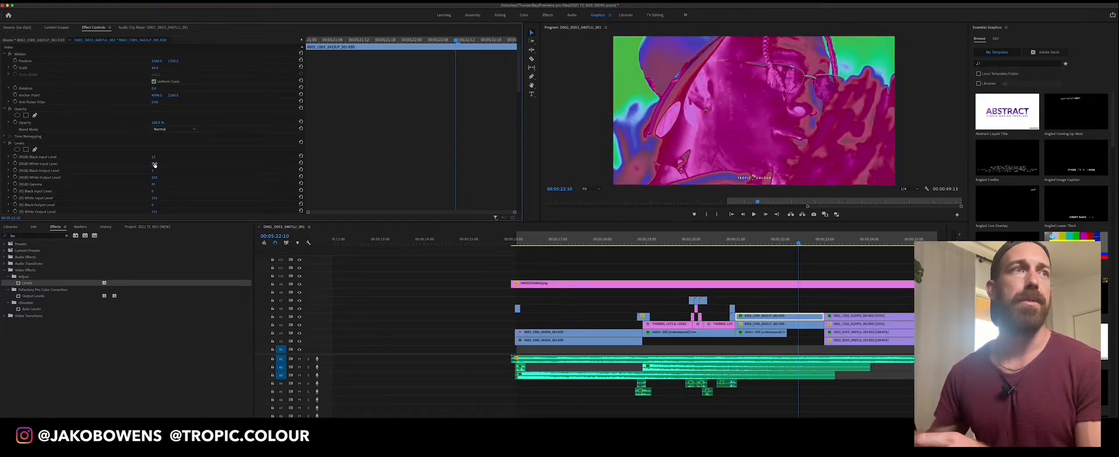
click(154, 164)
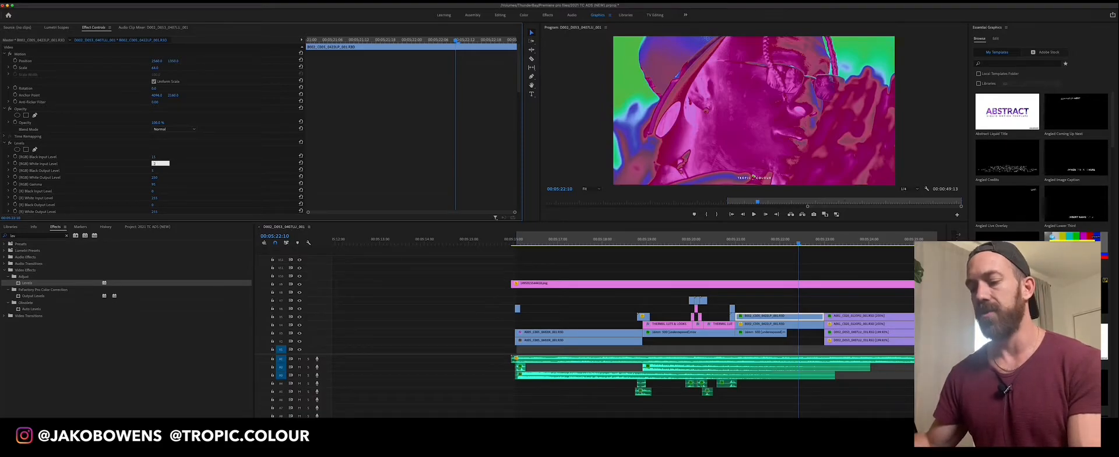
click(157, 157)
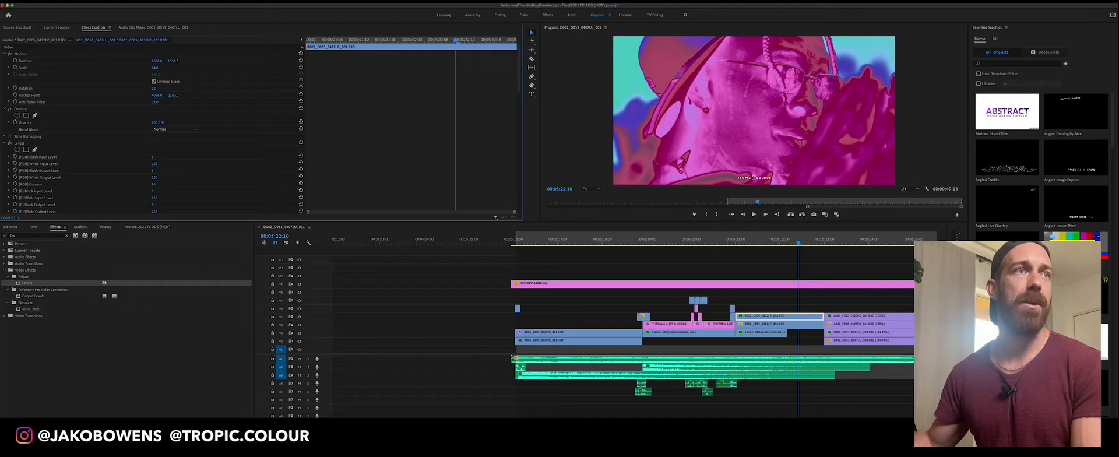
drag(157, 157, 153, 159)
click(153, 157)
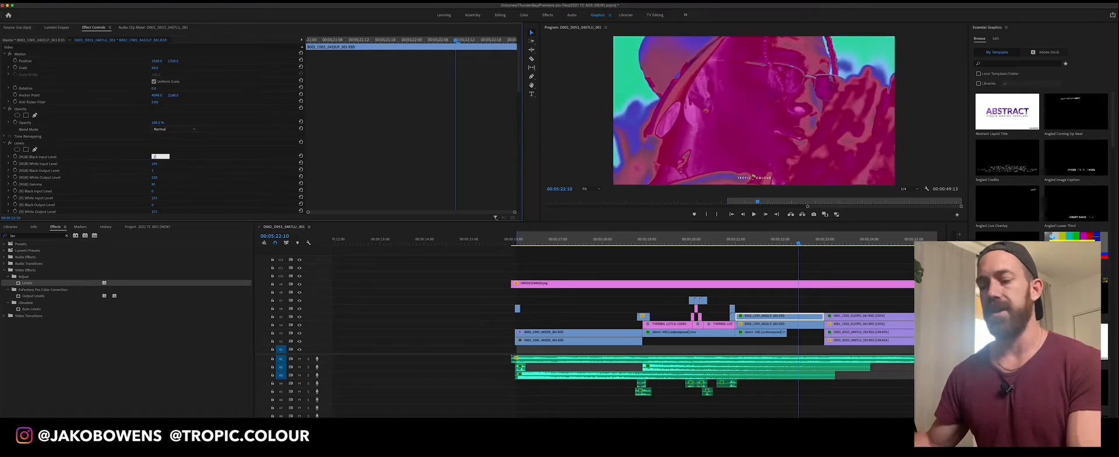
key(Return)
mouse_move(799, 243)
mouse_down()
mouse_move(771, 244)
mouse_move(795, 245)
mouse_up()
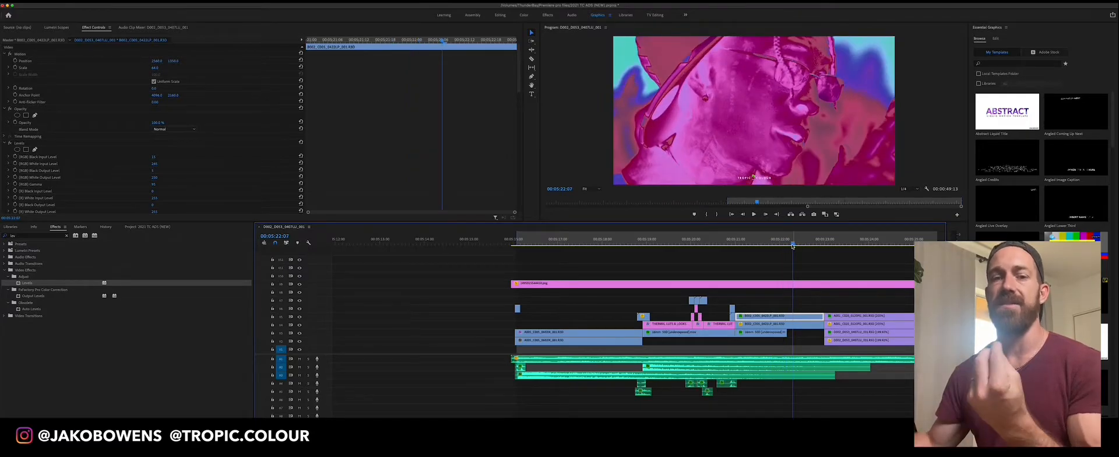
Select the V5 clip at 00:05:24:00 and compare it with its Levels effect off and on, leaving it enabled
scroll(515, 399, right, 5)
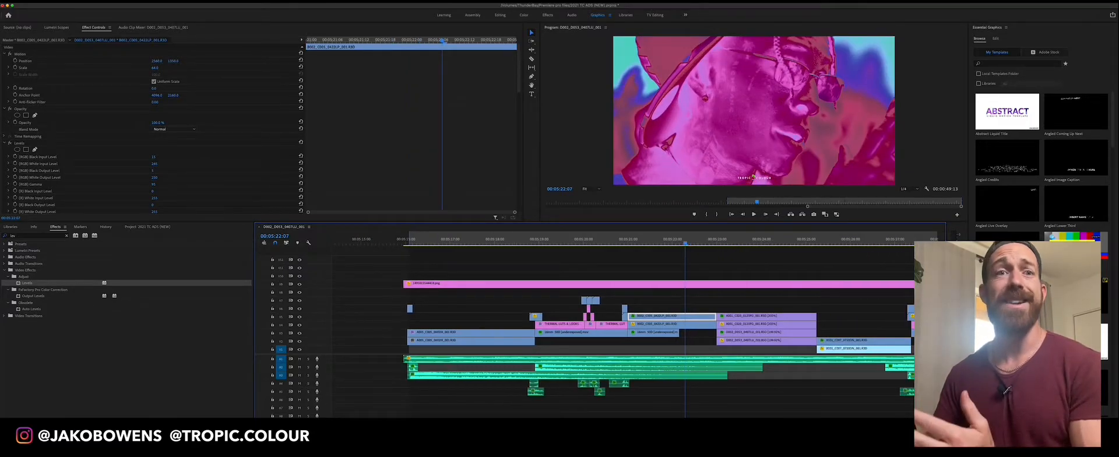
key(minus)
key(minus)
click(669, 242)
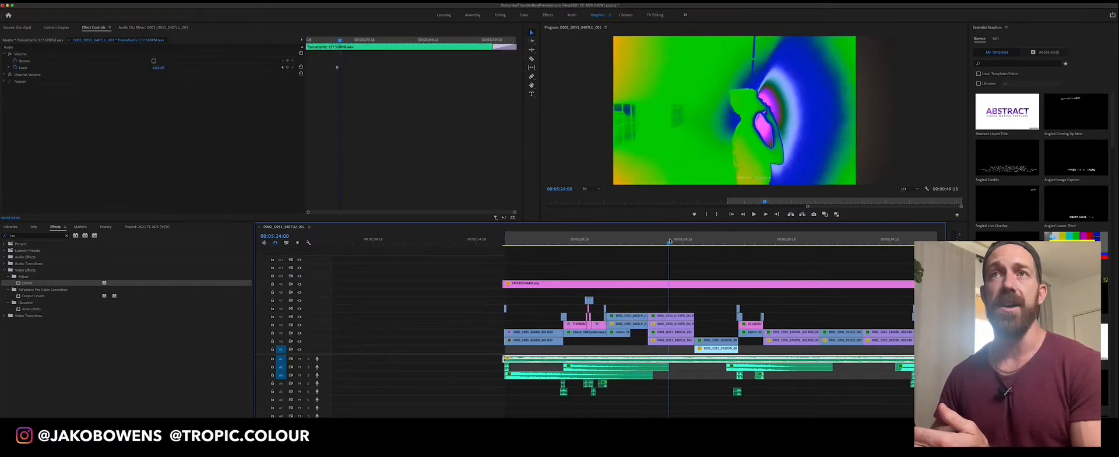
click(674, 318)
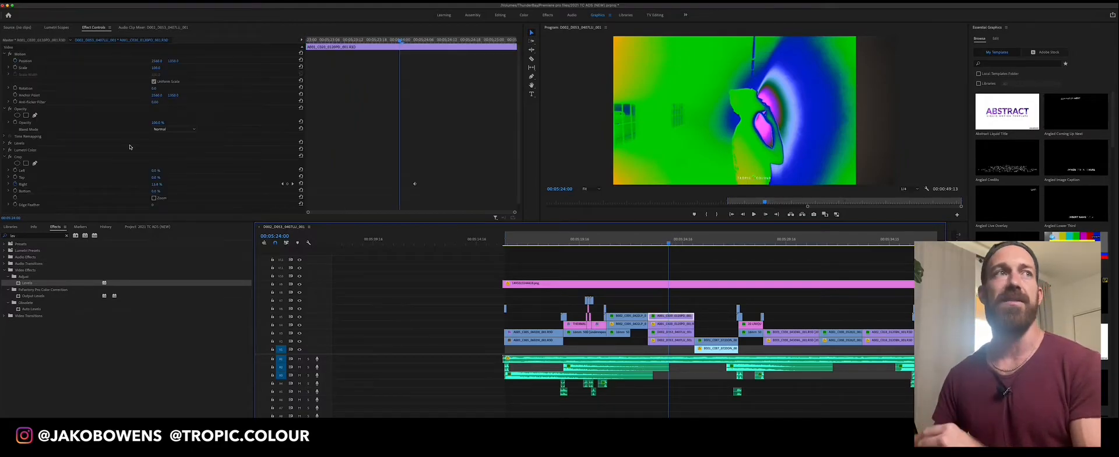
click(9, 143)
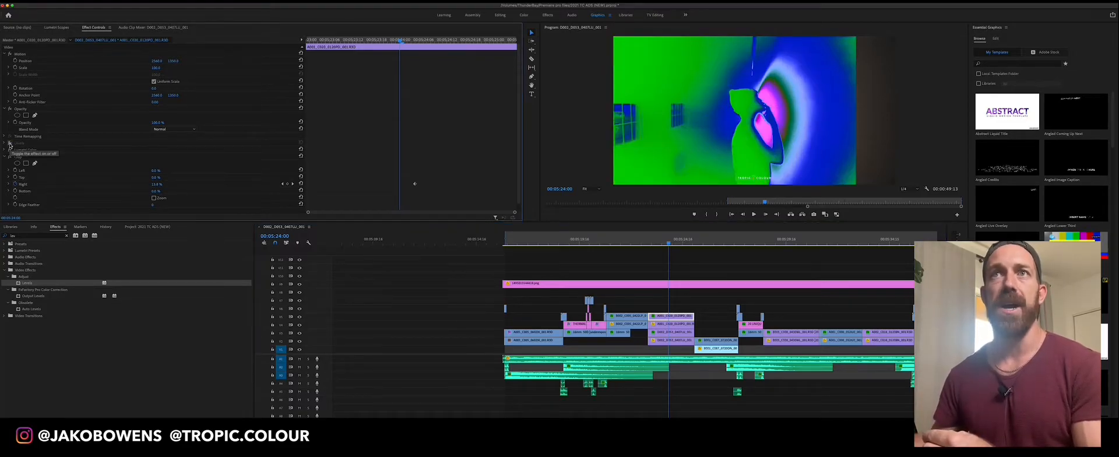
click(10, 144)
click(10, 145)
click(10, 145)
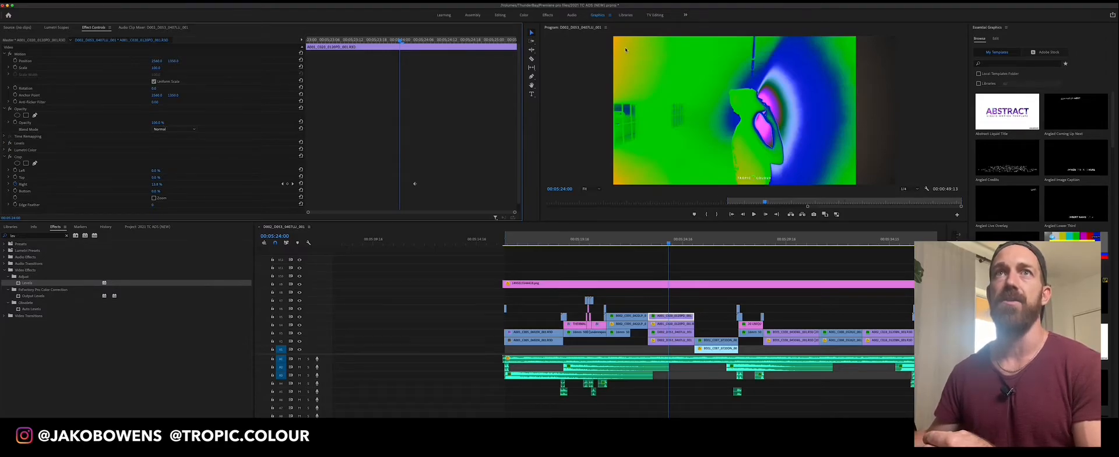
Expand the Levels settings of the V5 clip at 00:05:24:00 and review its RGB input, output and gamma values
click(5, 142)
click(5, 143)
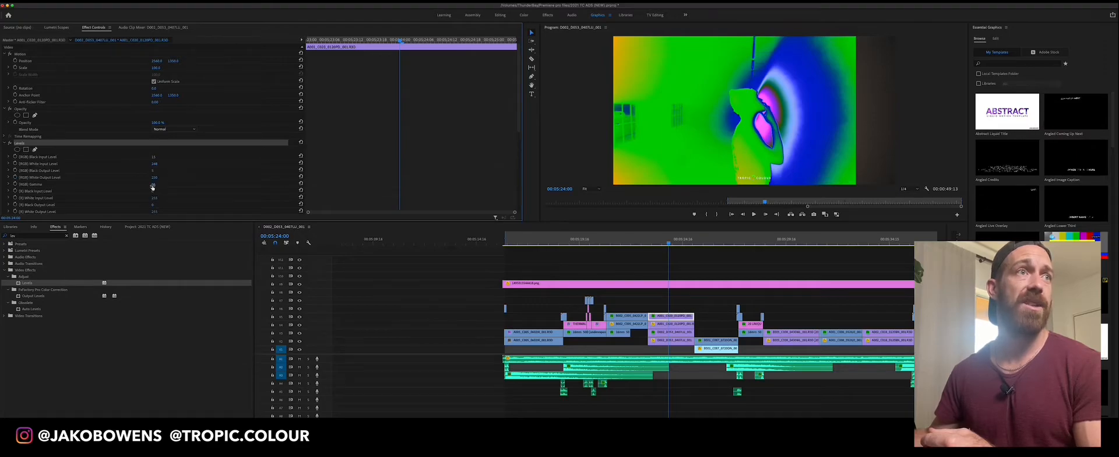
scroll(146, 170, down, 2)
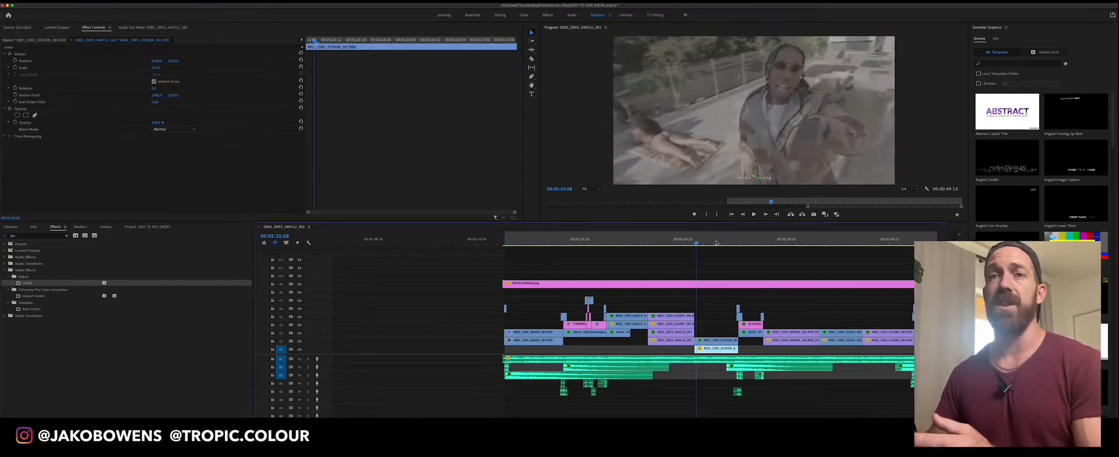
Browse the thermal car shot, select its V3 clip at 00:05:29:18, and collapse its Levels settings to review the effect list
click(809, 242)
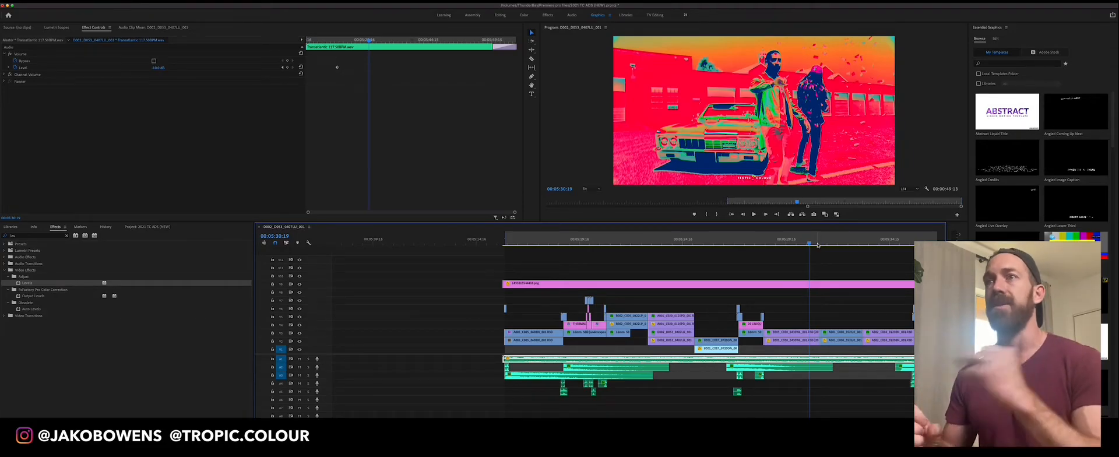
click(785, 240)
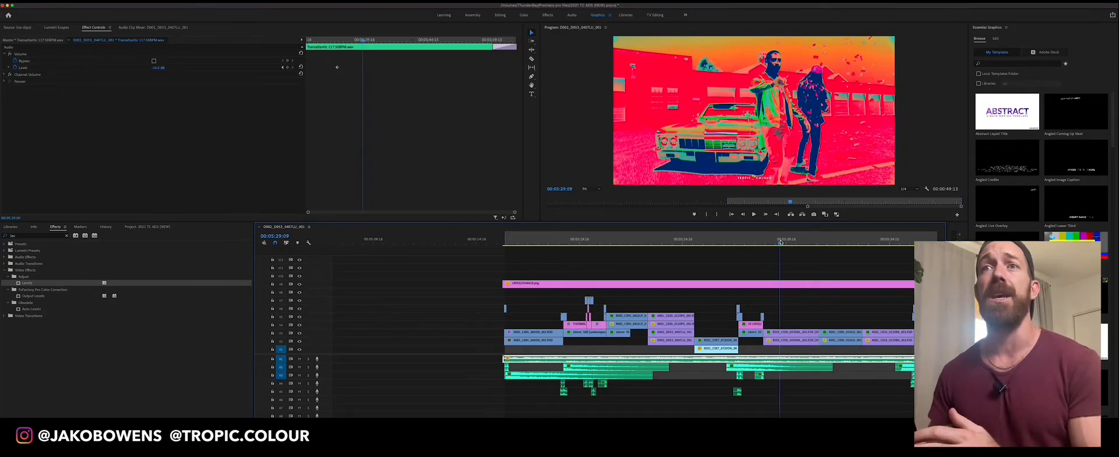
key(Right)
key(Right)
key(Right)
key(Right)
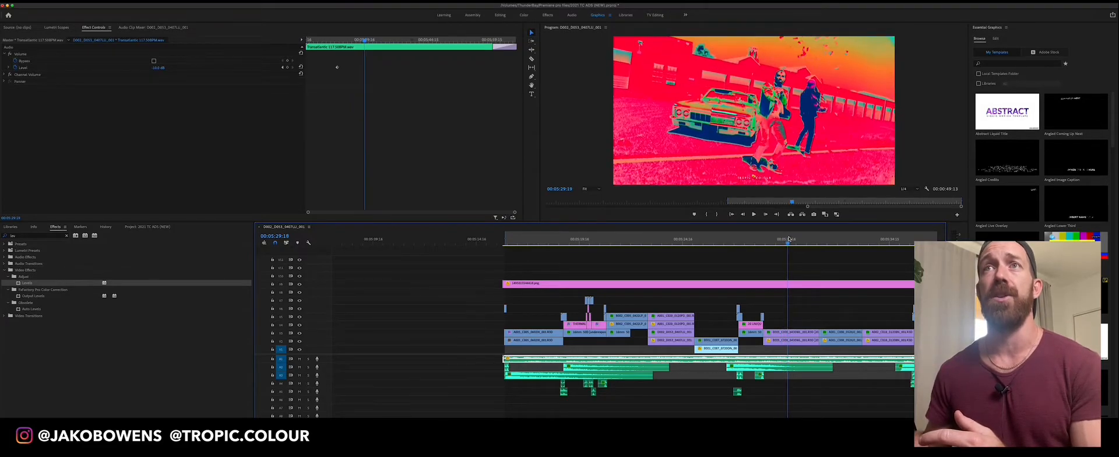
click(790, 334)
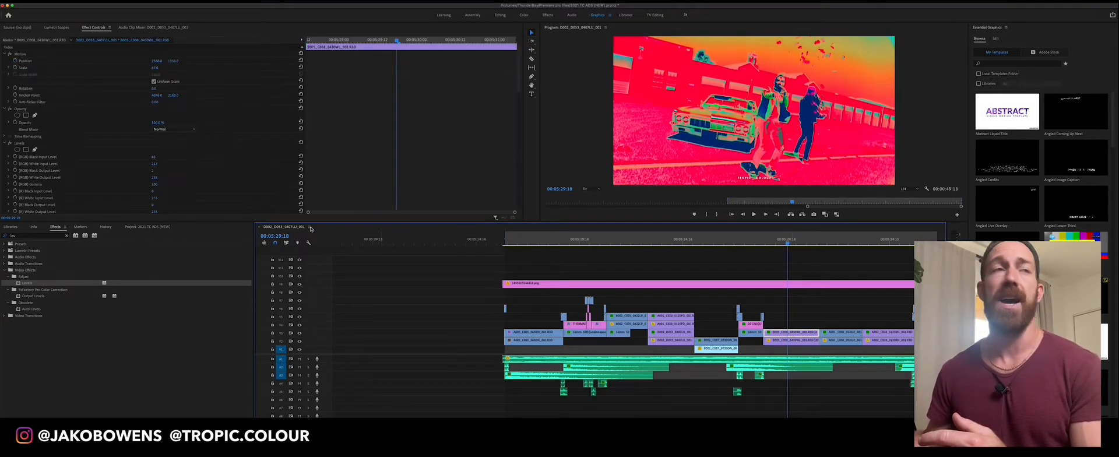
click(5, 143)
click(4, 157)
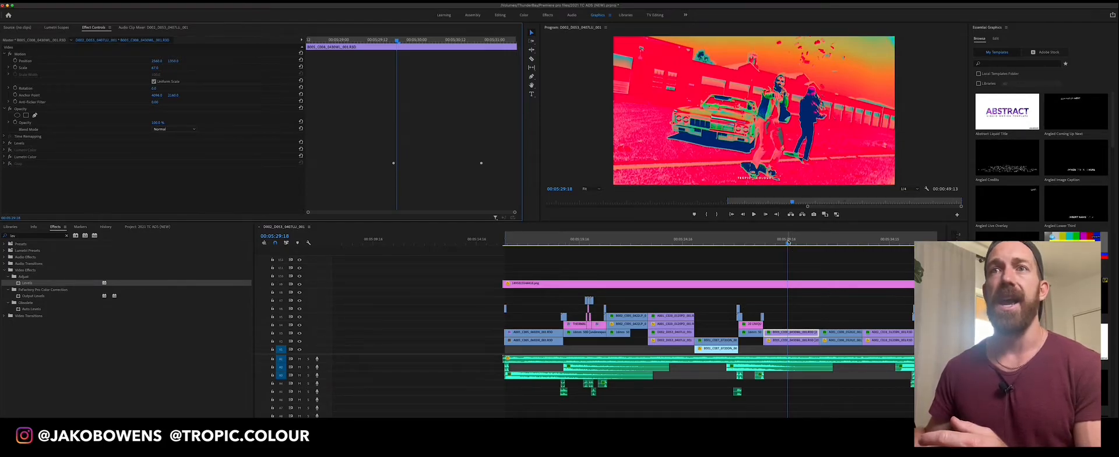
At 00:05:29:08, keyframe the V3 car clip's RGB Black and White Input Levels, lowering the black and raising the white
drag(788, 242, 780, 243)
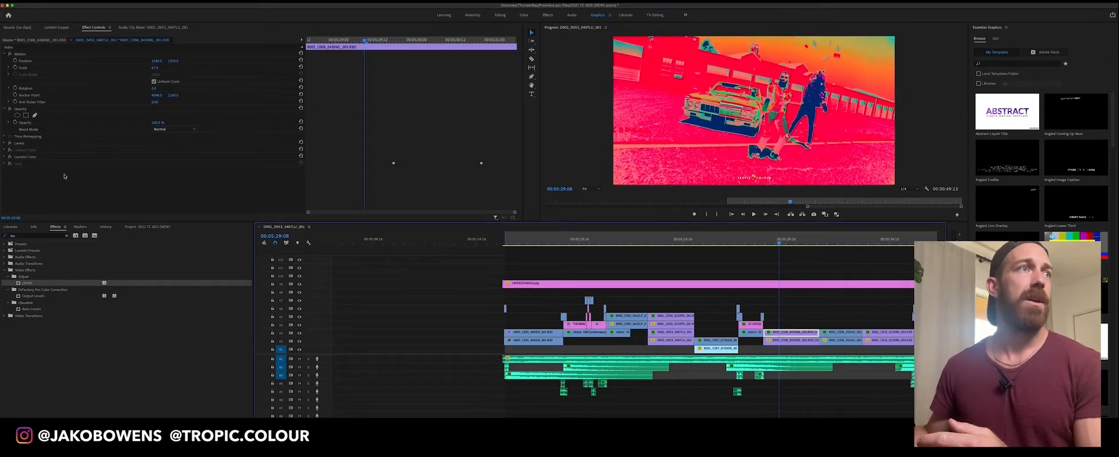
click(6, 144)
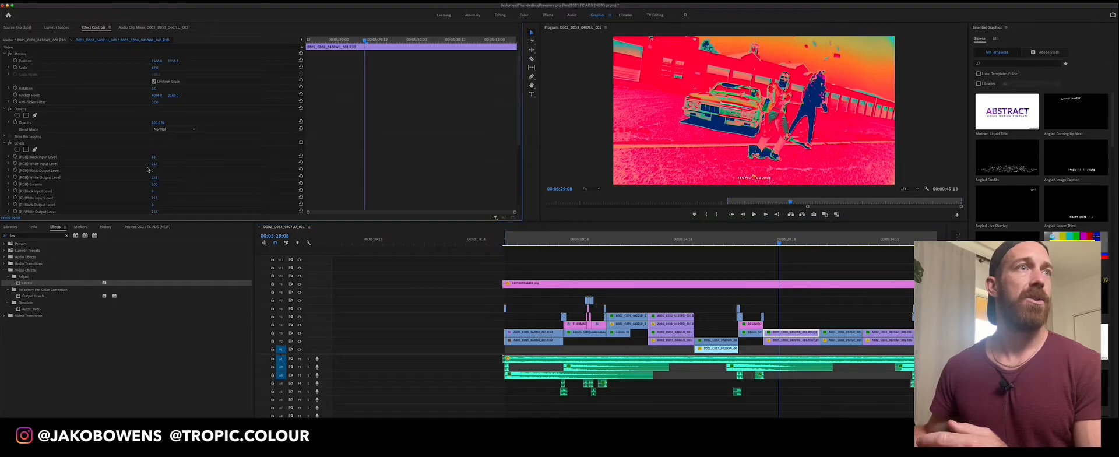
click(15, 157)
click(15, 163)
drag(154, 164, 140, 156)
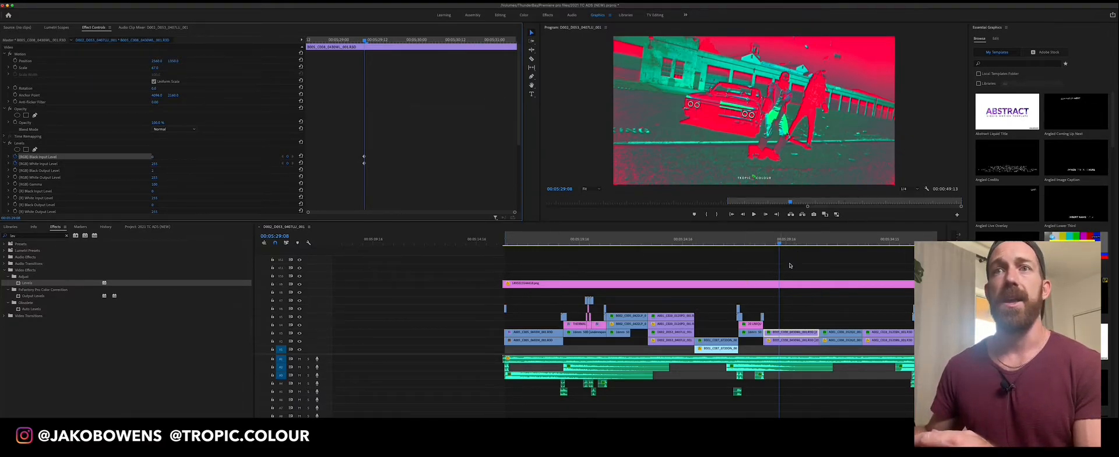
At 00:05:31:01, add second Levels keyframes on the V3 car clip with a lower RGB White Input and higher RGB Black Input
drag(780, 244, 815, 245)
click(793, 332)
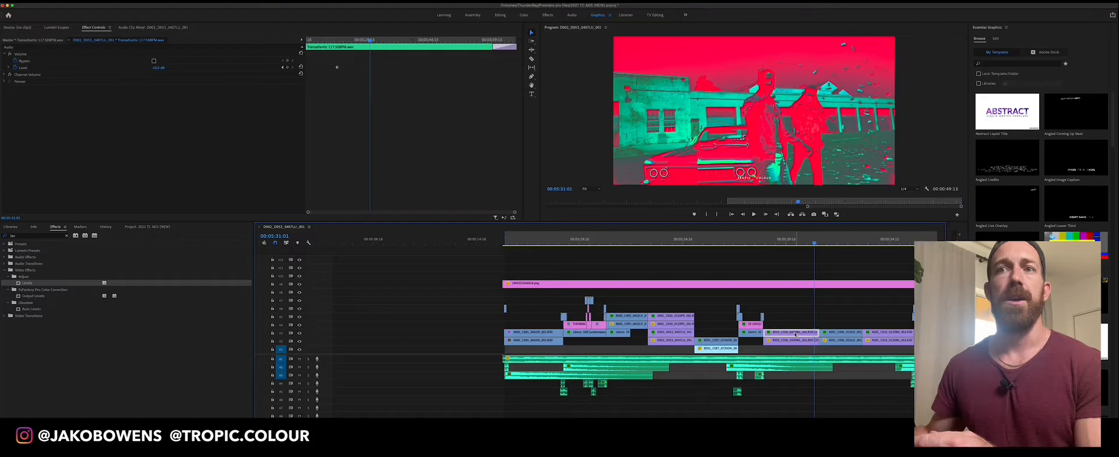
click(287, 164)
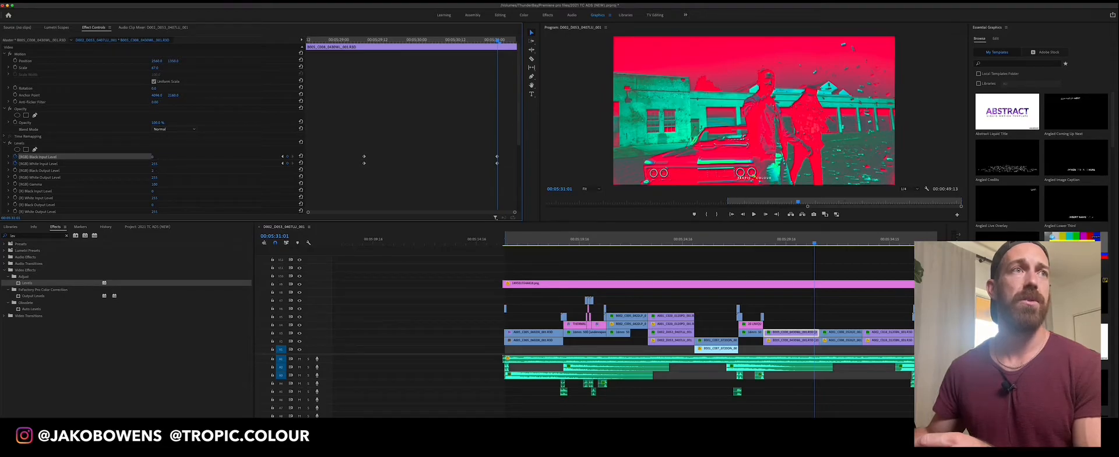
drag(154, 163, 136, 164)
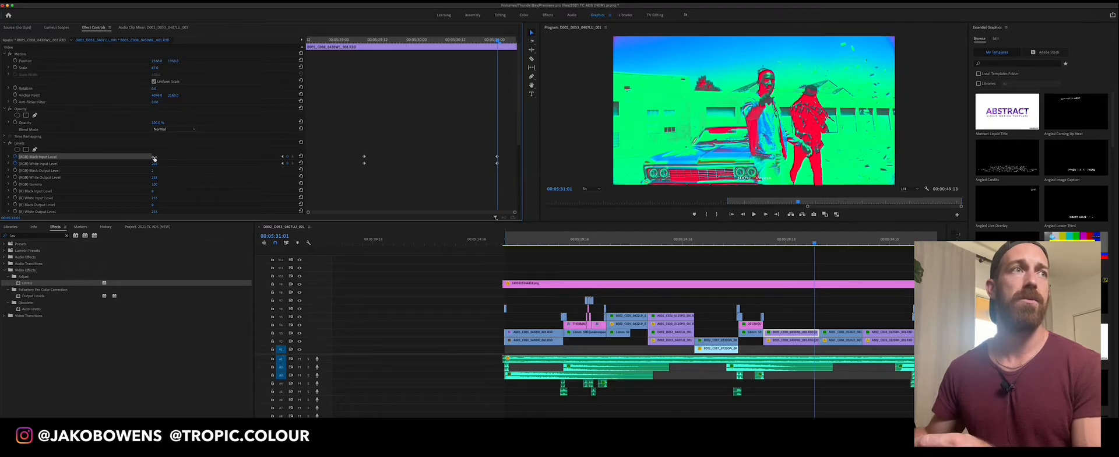
drag(153, 157, 206, 156)
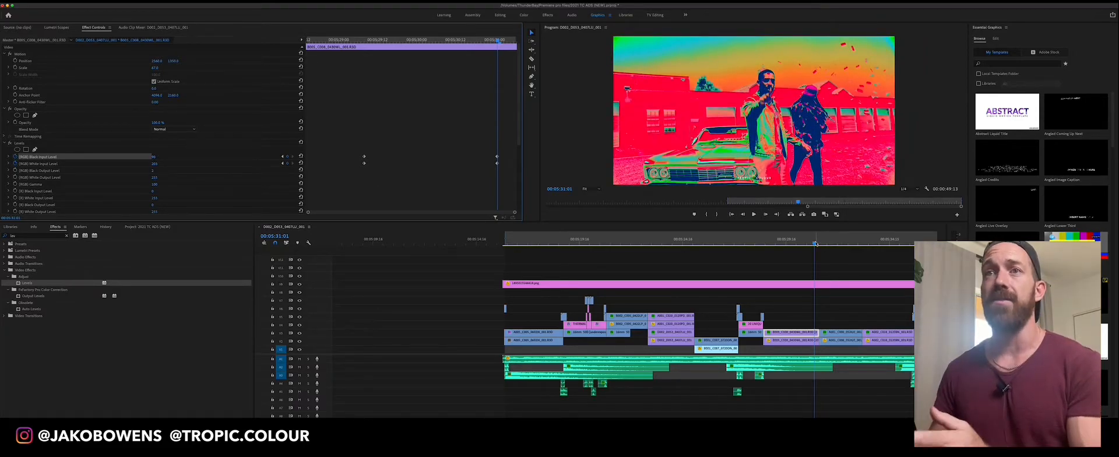
Scrub back and play the car shot to preview the animated Levels transition
mouse_move(811, 244)
mouse_down()
mouse_move(775, 245)
mouse_move(818, 244)
mouse_up()
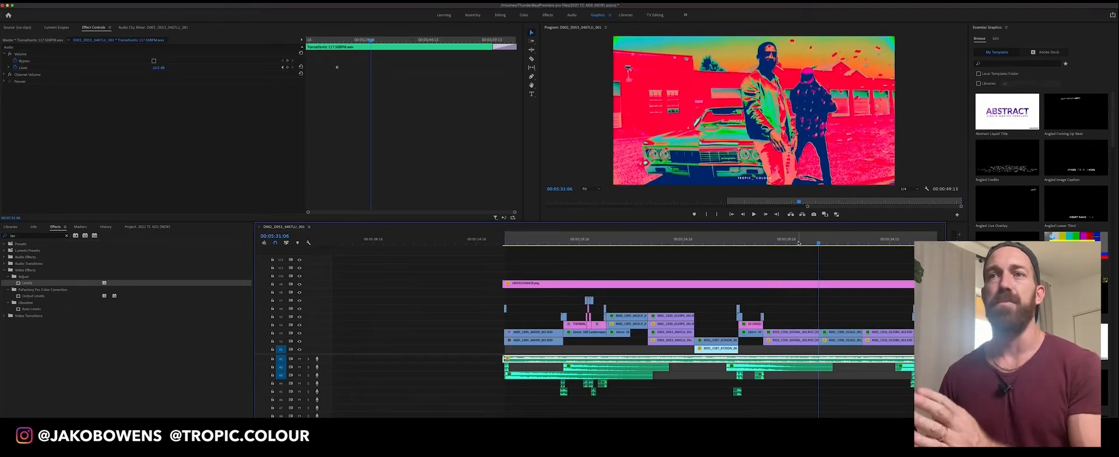
mouse_move(802, 240)
mouse_down()
mouse_move(784, 242)
mouse_move(819, 242)
mouse_move(793, 245)
mouse_up()
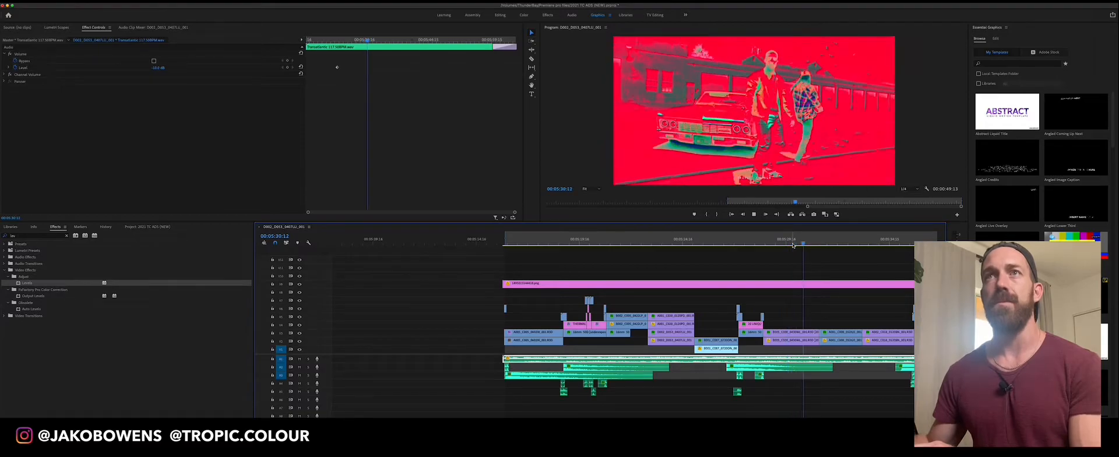
key(space)
Extend the car shot's V2 and V3 clips over the start of the following clips, and replay the Levels animation
drag(833, 326, 849, 341)
drag(827, 243, 790, 252)
key(space)
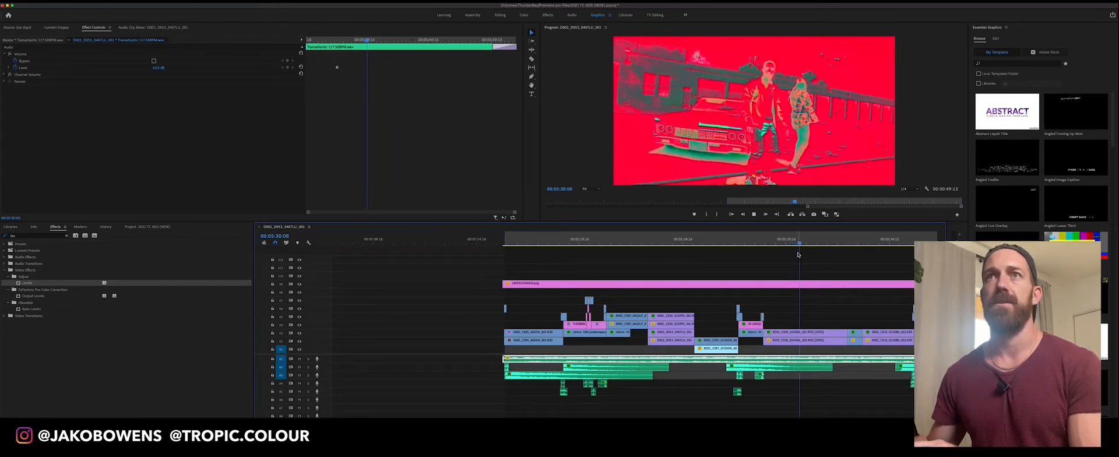
Scrub through the car shot to review the animated Levels look at different frames
drag(828, 245, 798, 246)
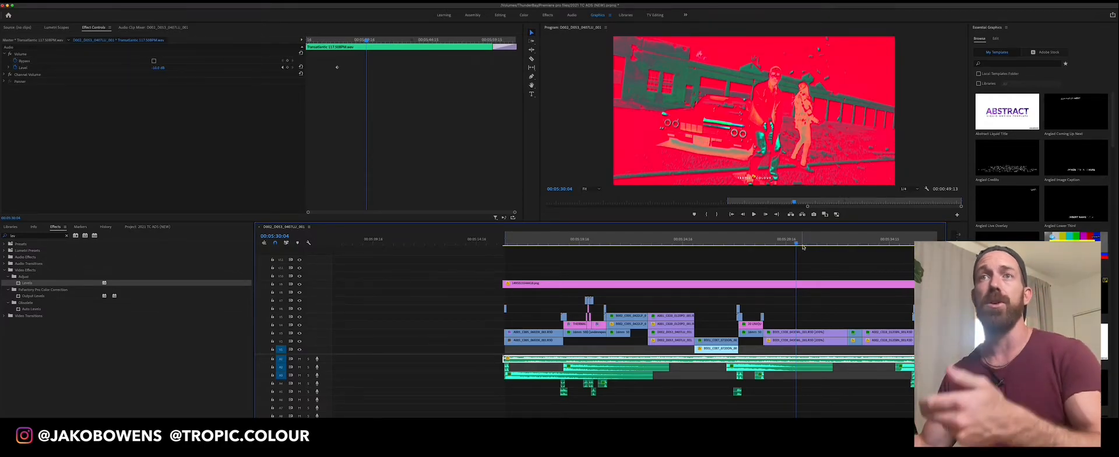
click(805, 242)
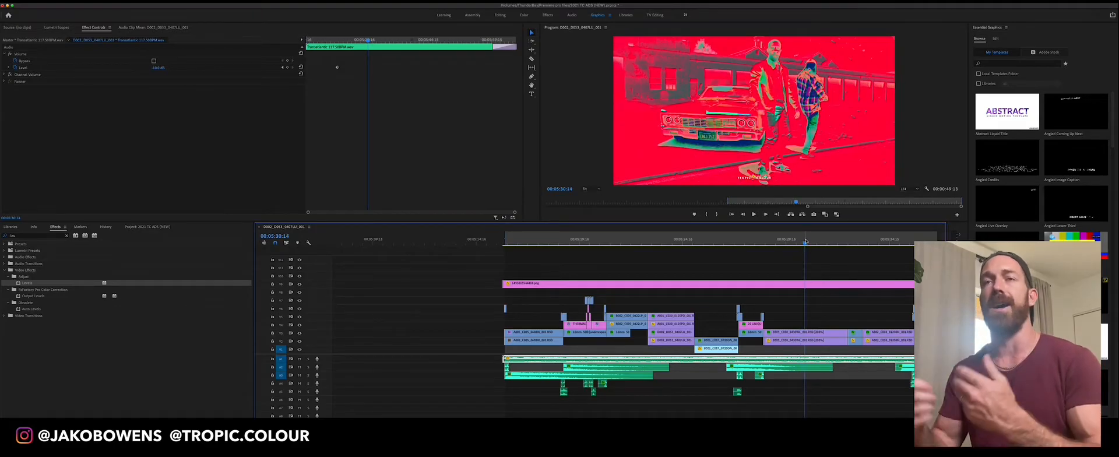
click(787, 241)
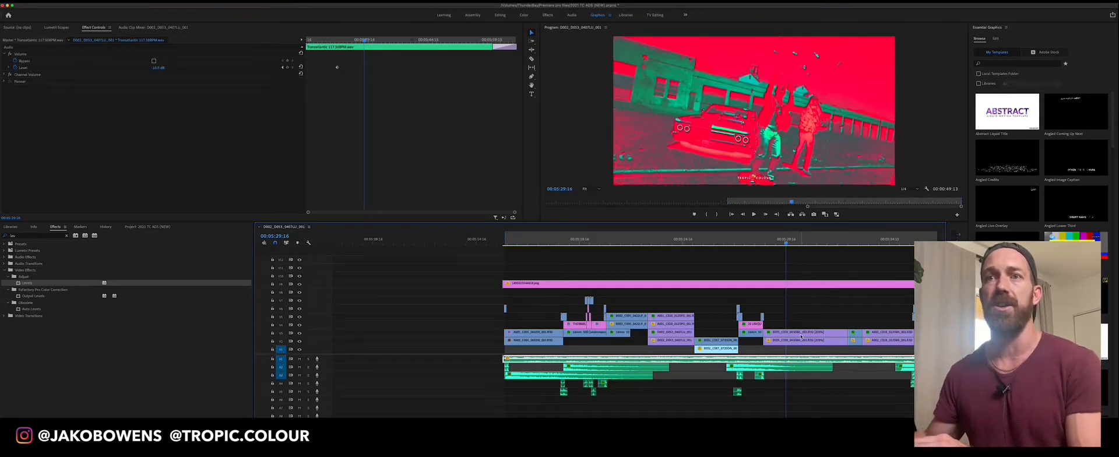
On the V3 car clip, align the second RGB White Input Level keyframe with the RGB Black Input Level keyframe at 00:05:31:07
click(798, 333)
drag(344, 157, 333, 164)
click(293, 164)
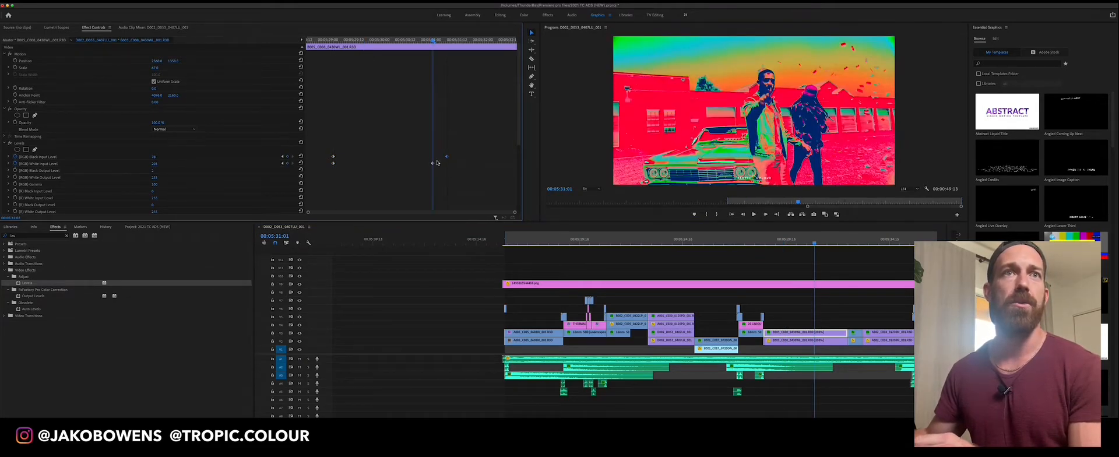
drag(440, 161, 447, 163)
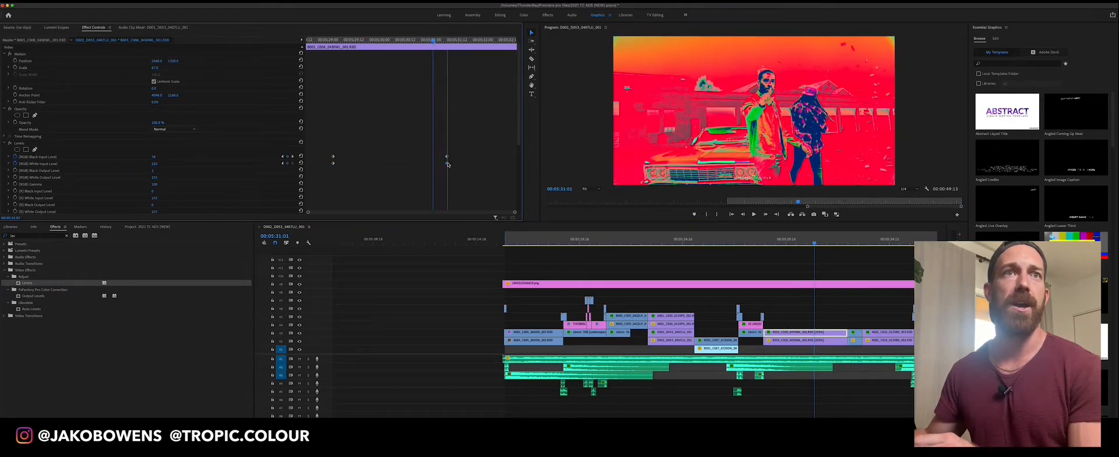
click(293, 157)
mouse_move(155, 157)
mouse_down()
mouse_move(194, 157)
mouse_move(154, 157)
mouse_up()
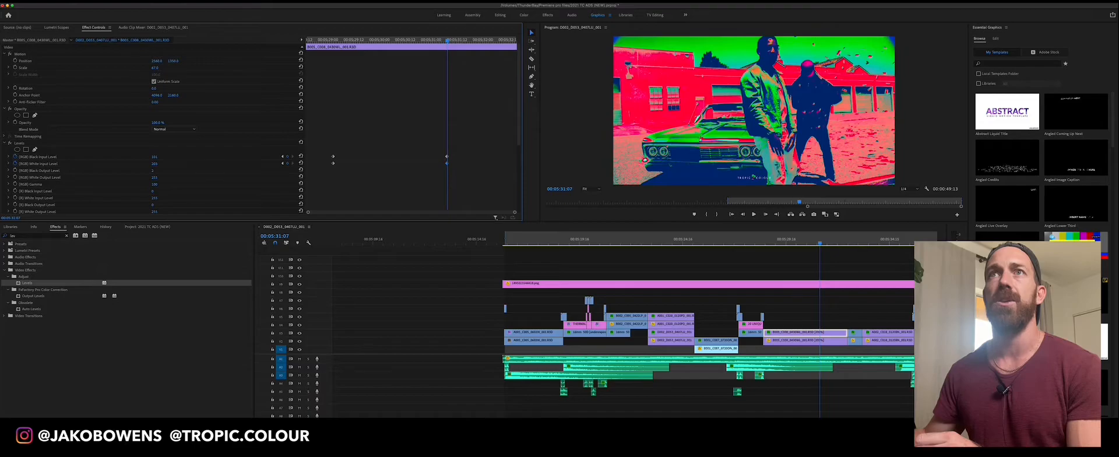
Move the V3 car clip's first RGB Black and White Input Level keyframes earlier to 00:05:28:20
drag(822, 243, 768, 242)
drag(333, 156, 326, 157)
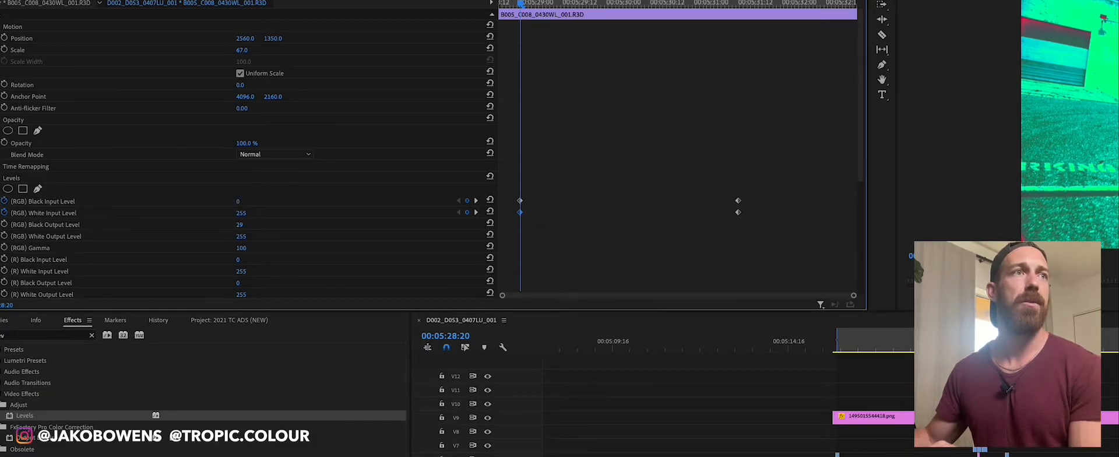
Raise the RGB Black Output Level on the V3 car clip and replay the shot from near its start
click(240, 224)
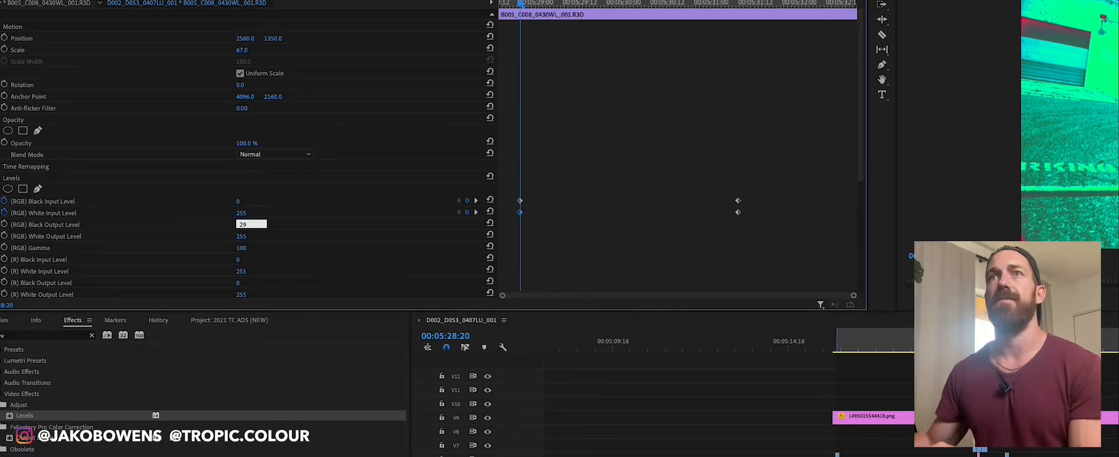
drag(1102, 341, 1117, 341)
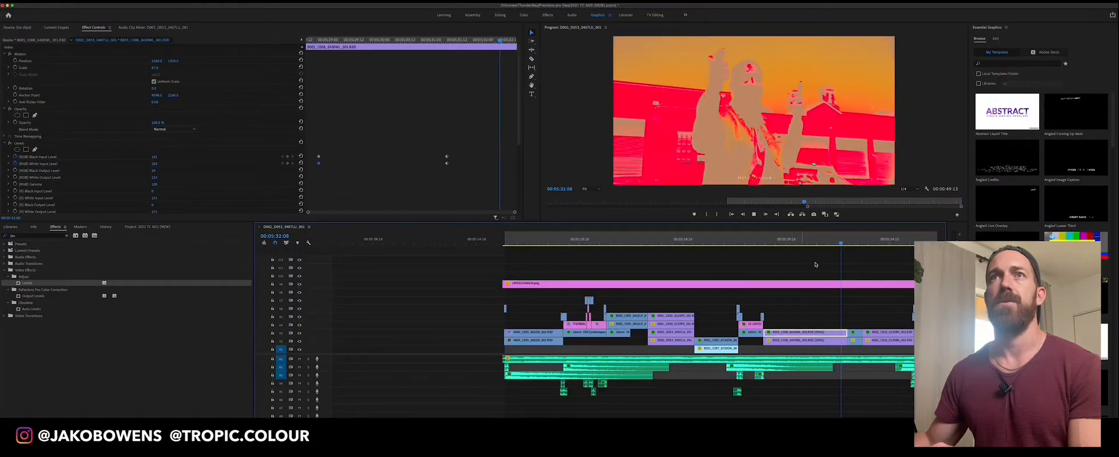
click(833, 243)
drag(833, 244, 779, 253)
key(space)
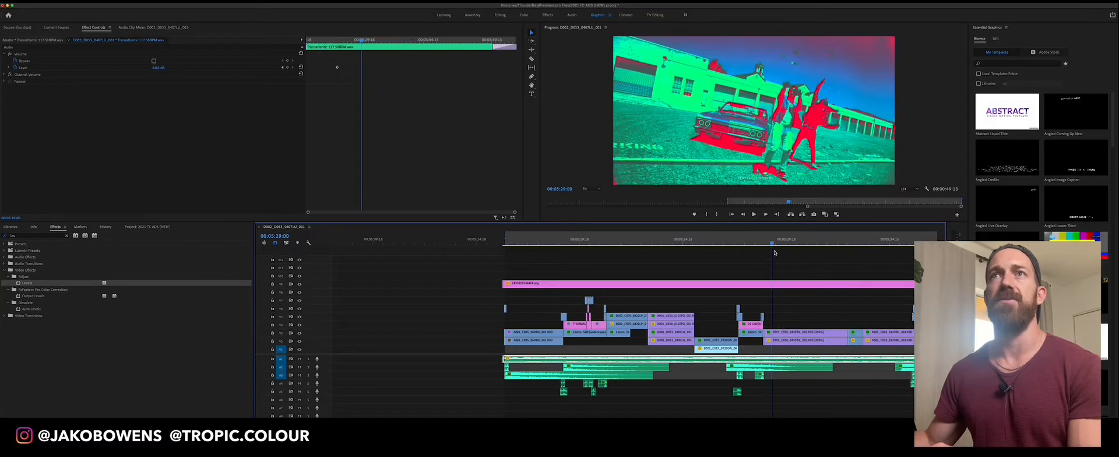
At 00:05:31:07, keyframe the V3 car clip's RGB Black Output Level and scrub the shot to check the look
click(805, 332)
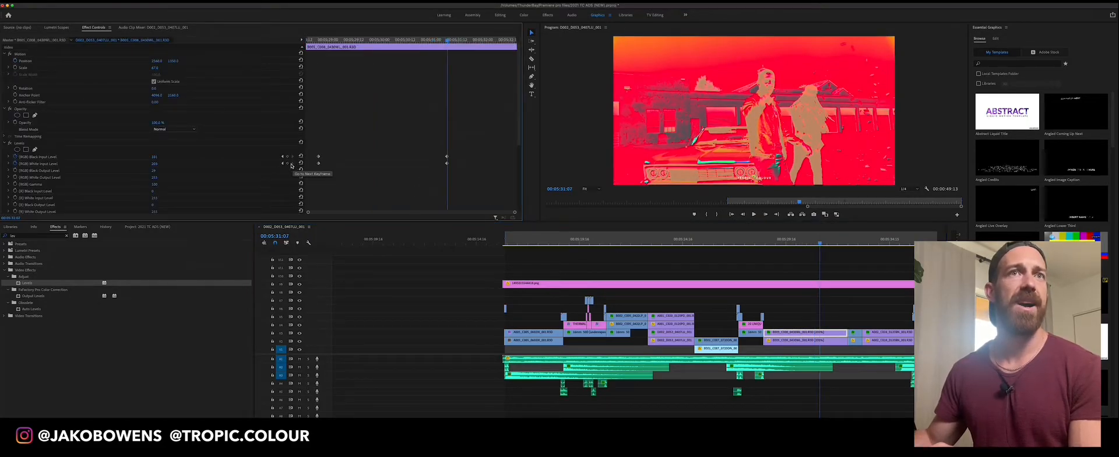
click(292, 163)
click(14, 170)
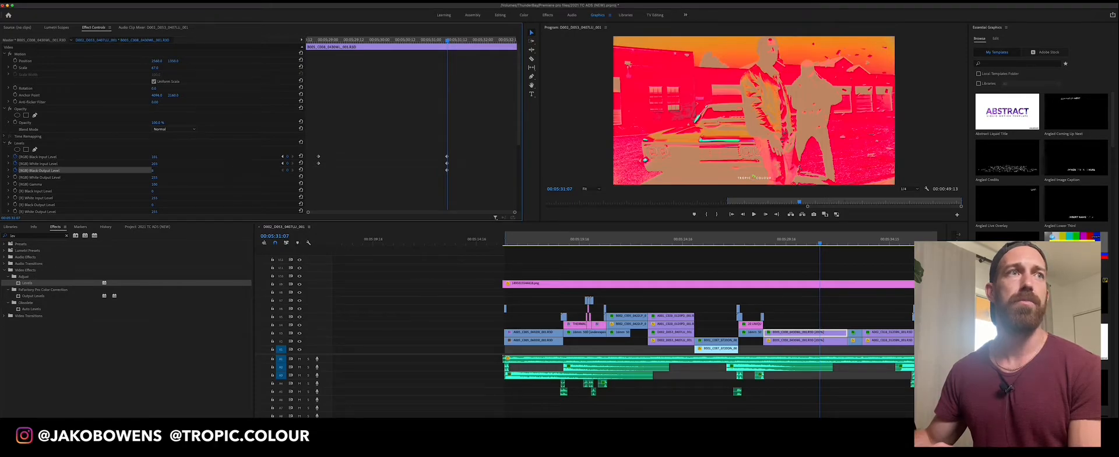
click(812, 241)
mouse_move(812, 243)
mouse_down()
mouse_move(755, 243)
mouse_move(824, 247)
mouse_move(812, 248)
mouse_up()
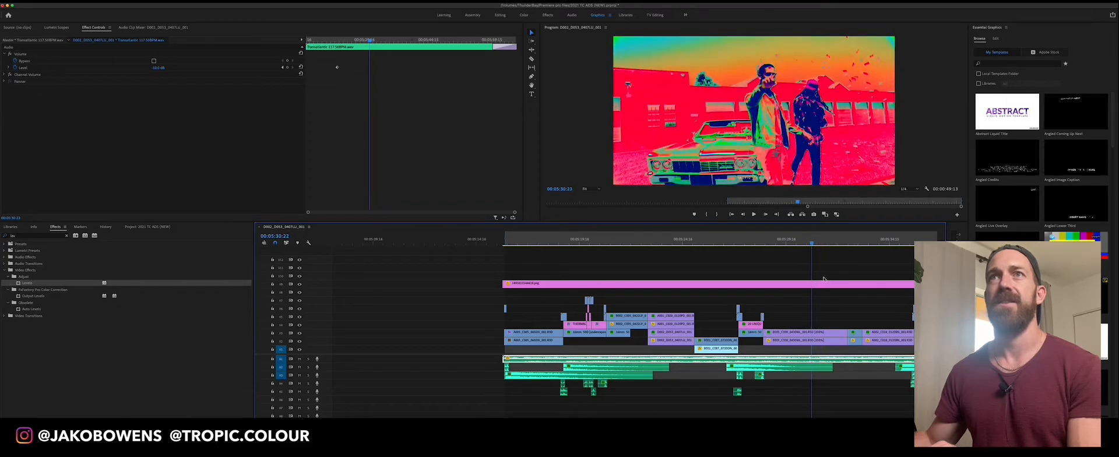
Bypass Levels and both Lumetri Color effects on the V3 car clip, and re-enable them one by one to compare their contributions
click(816, 335)
click(9, 143)
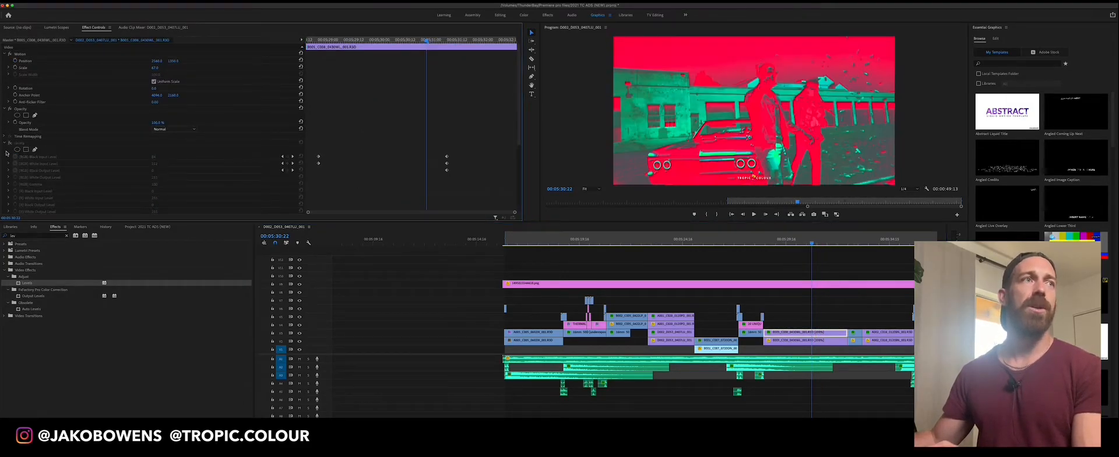
click(4, 143)
click(9, 157)
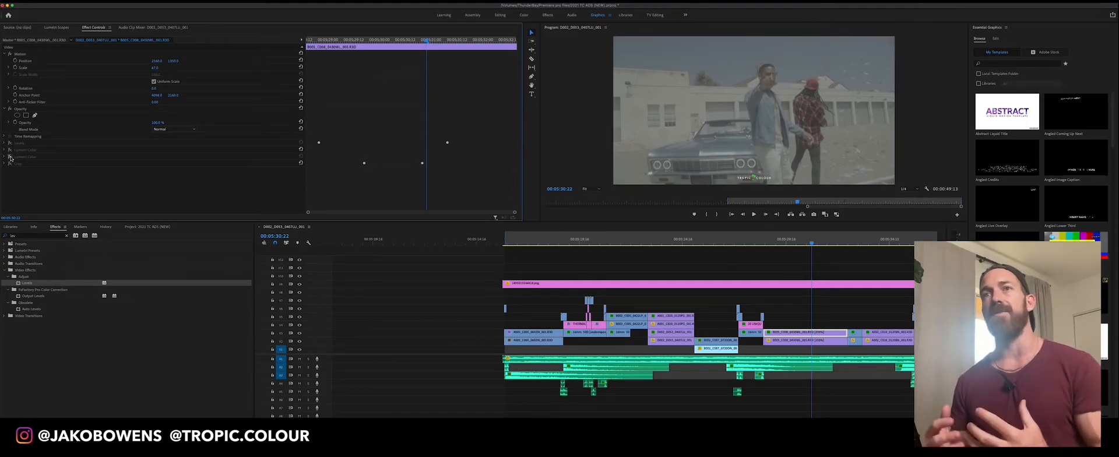
click(9, 143)
click(10, 150)
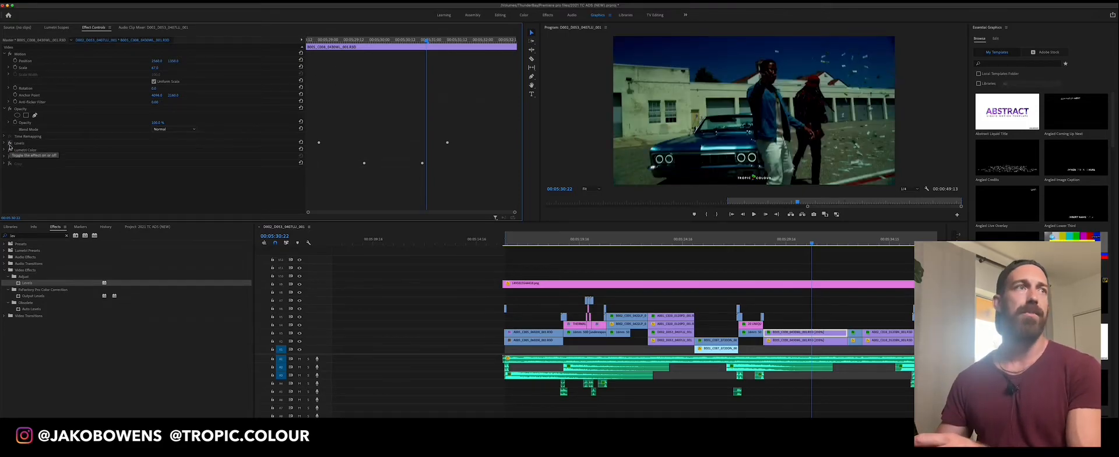
click(9, 156)
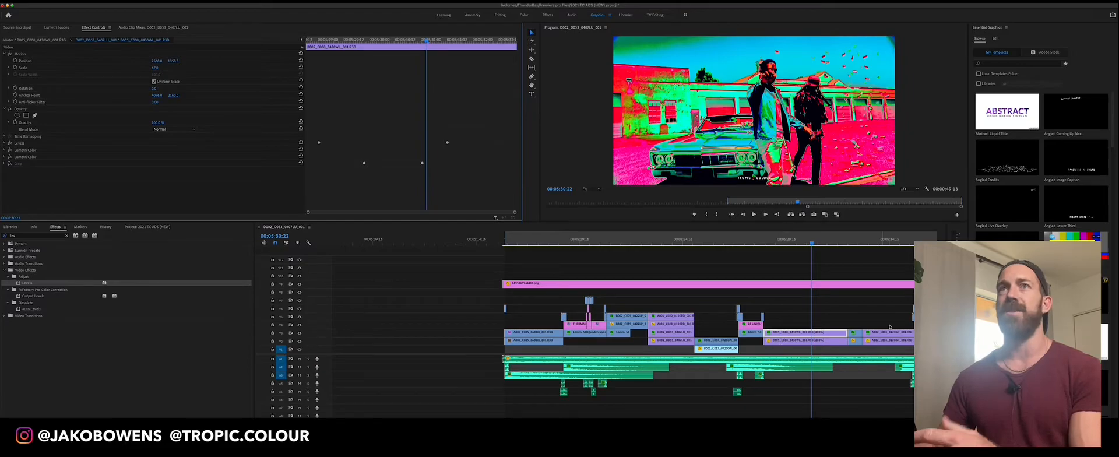
Scrub the car shot between about 00:05:29:22 and 00:05:31:04 to examine the combined Levels and Lumetri look
drag(832, 242, 792, 245)
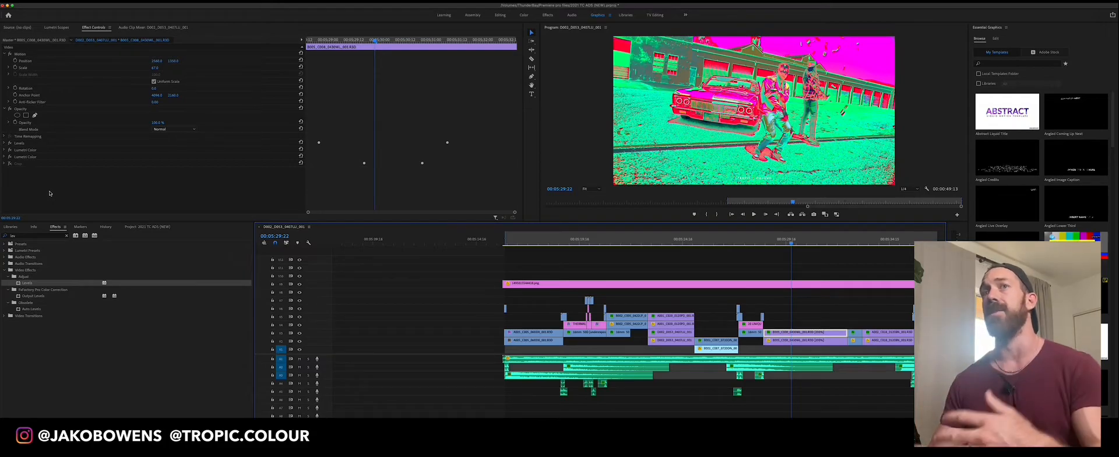
mouse_move(813, 242)
mouse_down()
mouse_move(802, 242)
mouse_move(817, 242)
mouse_up()
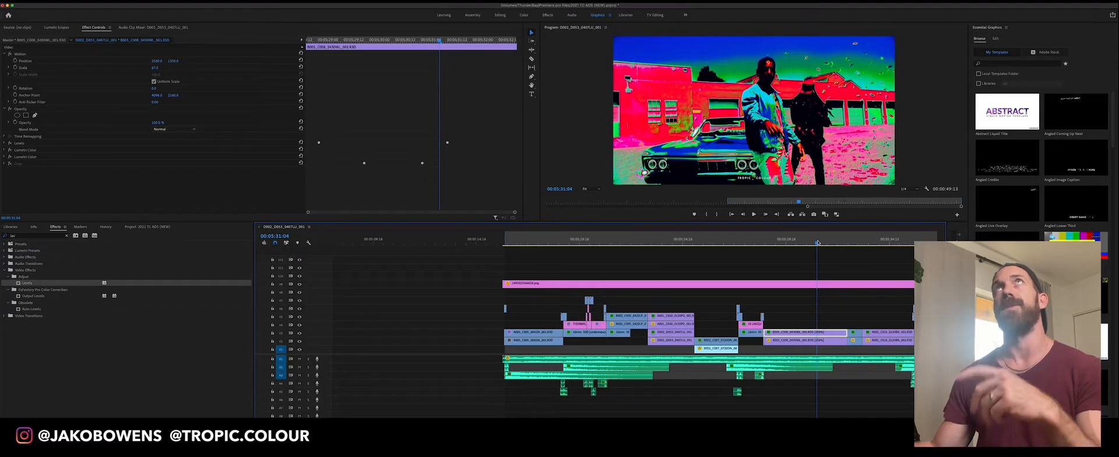
mouse_move(817, 249)
mouse_down()
mouse_move(829, 248)
mouse_move(795, 246)
mouse_move(818, 244)
mouse_up()
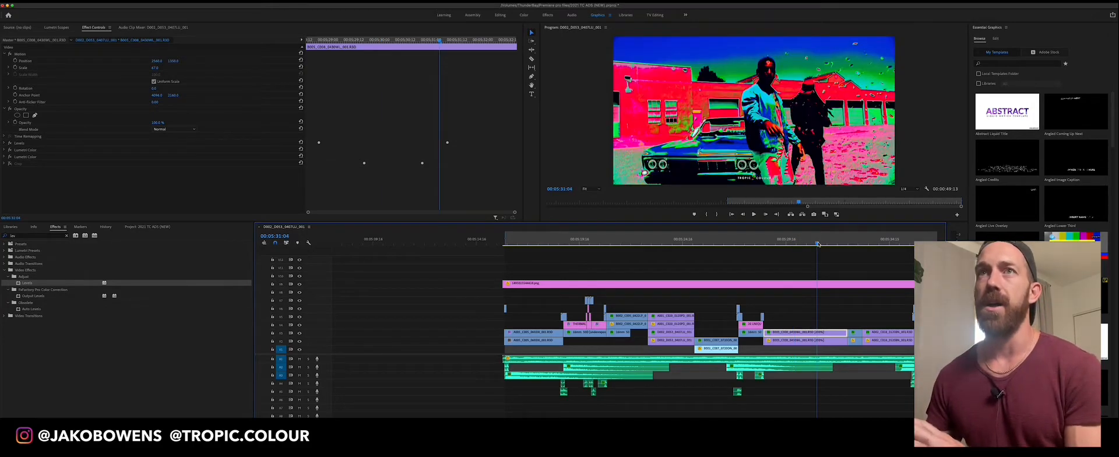